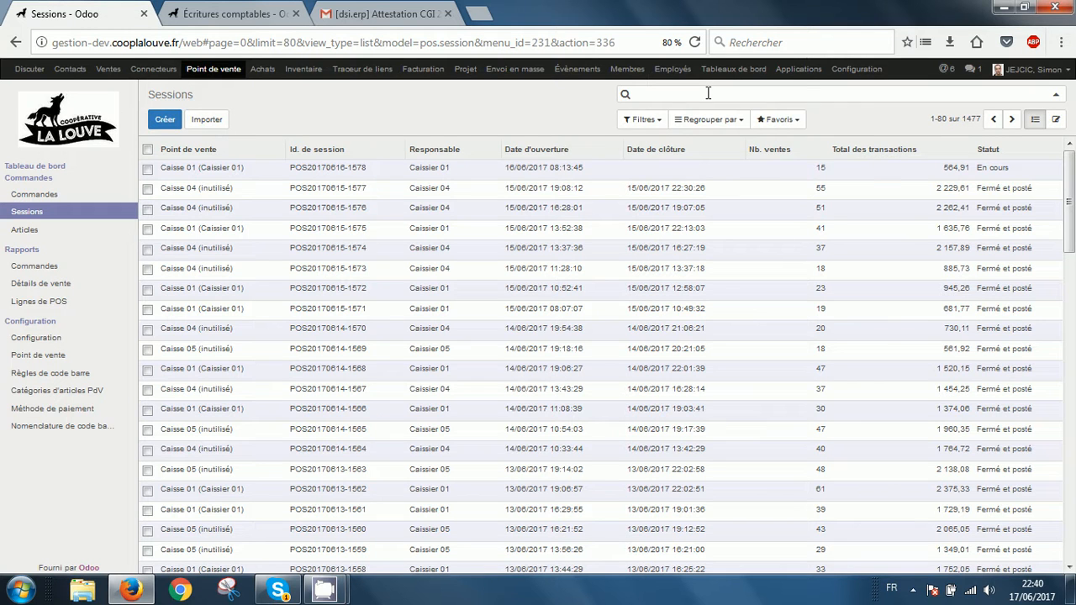
Filter the sessions on Année (Recherche) 2017 and group them by Mois (Recherche) and Jour (Recherche)
text(2017)
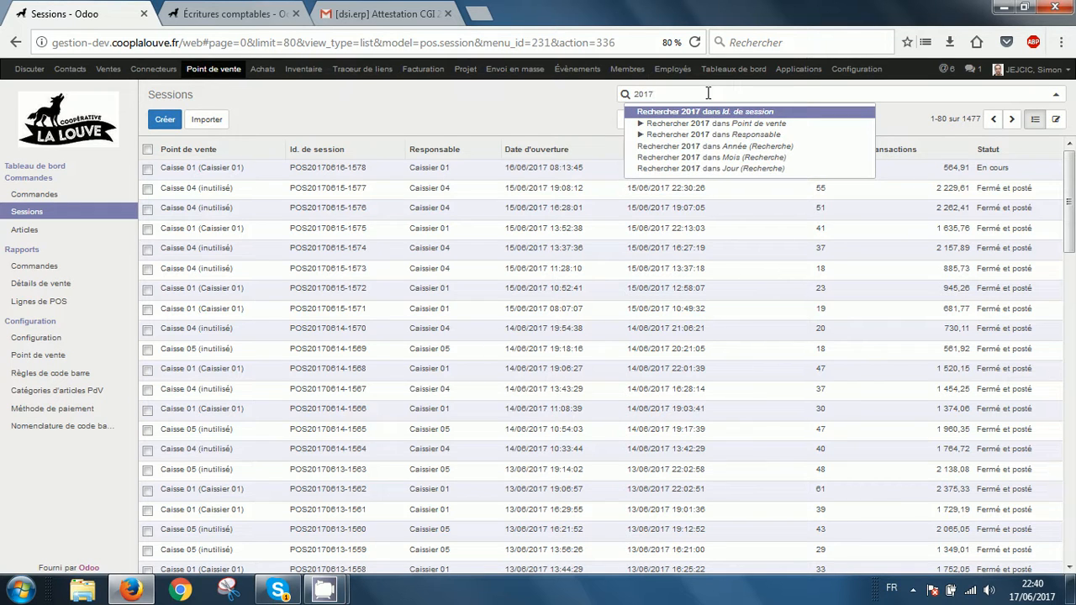
click(754, 148)
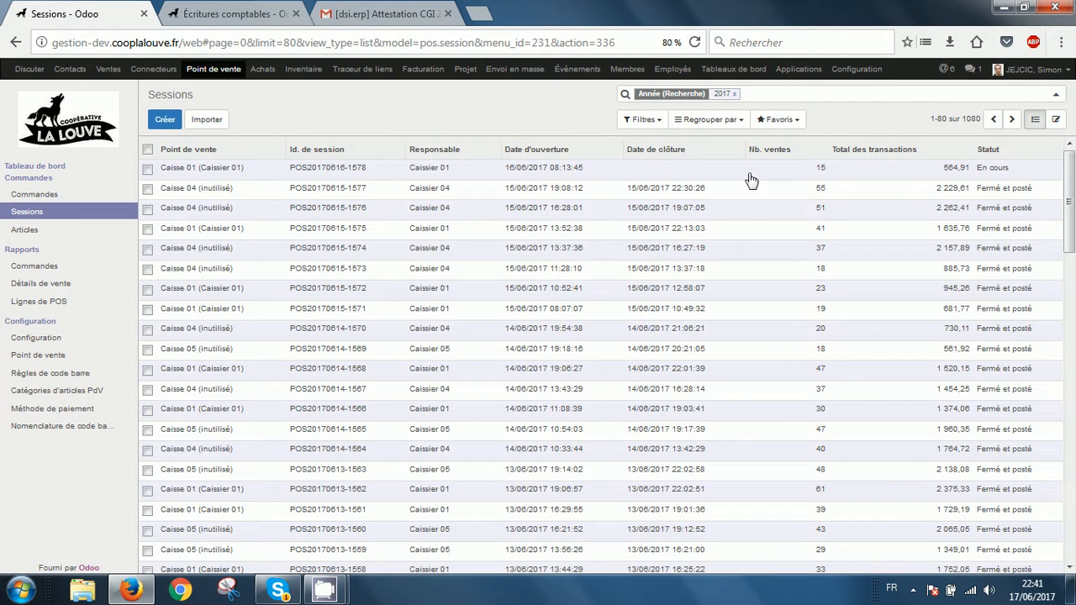
click(695, 122)
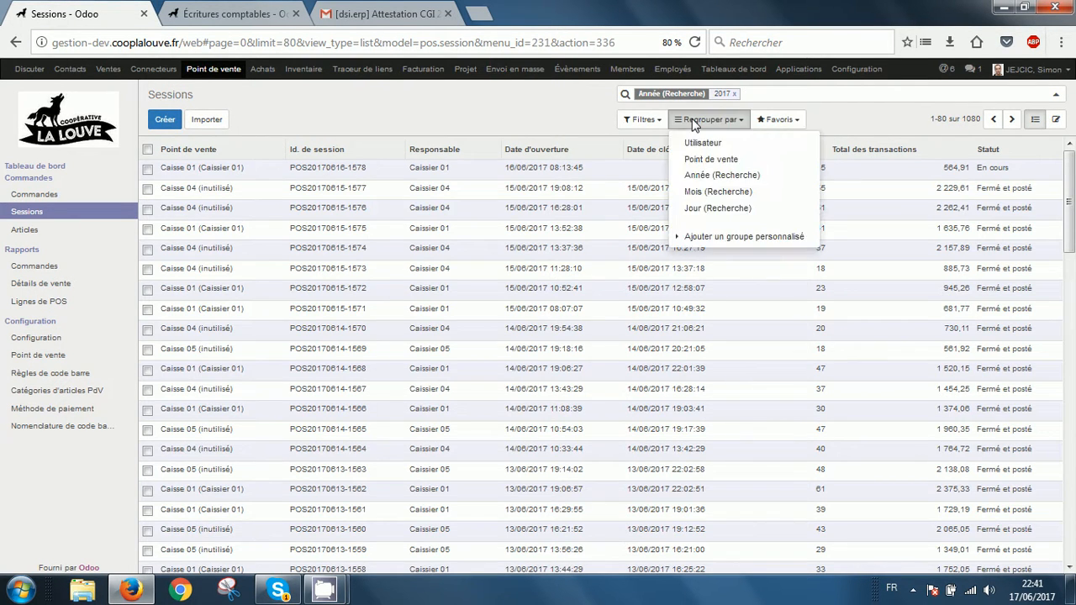
click(721, 195)
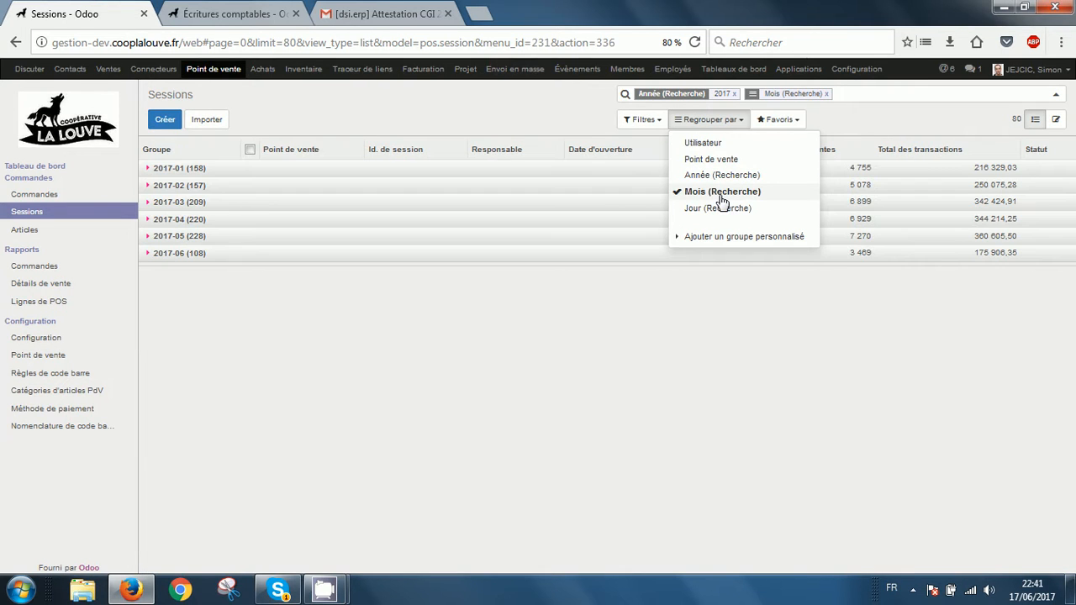
click(721, 217)
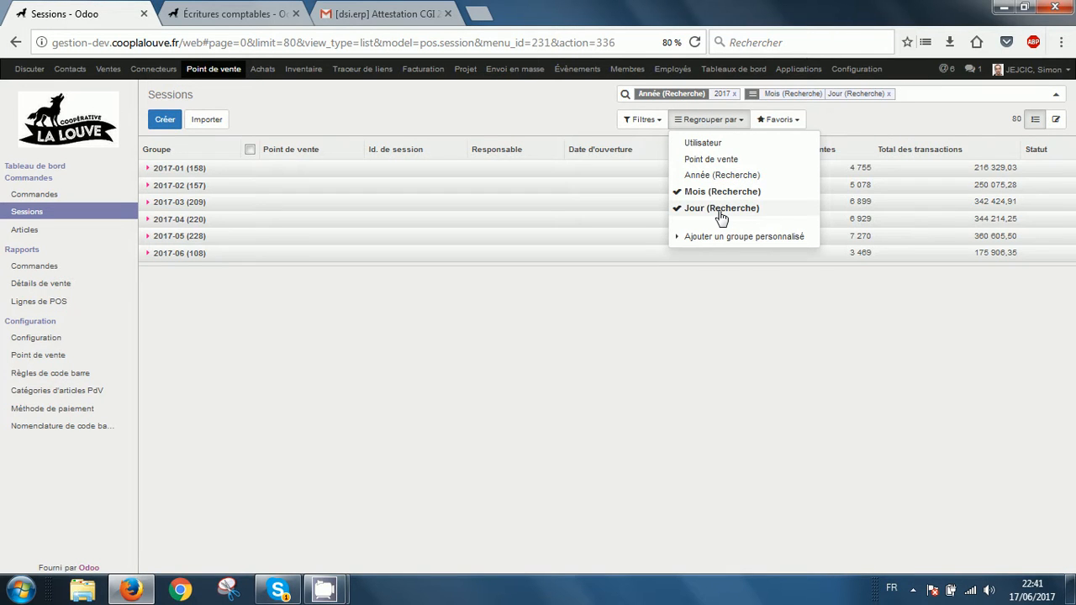
Save the current search as a favourite named 2017 and make it the default
click(791, 120)
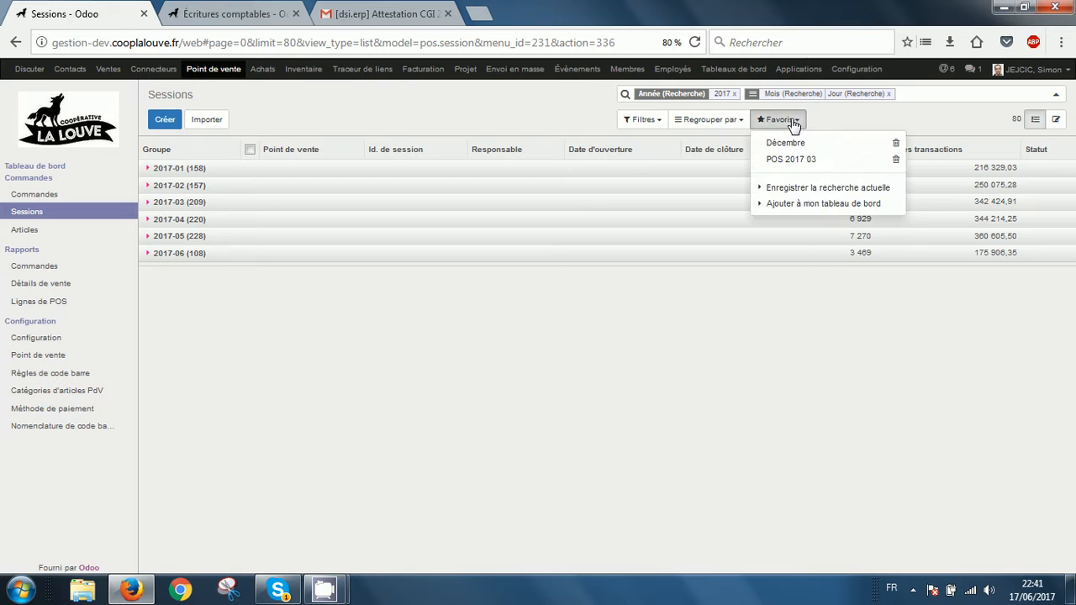
click(800, 192)
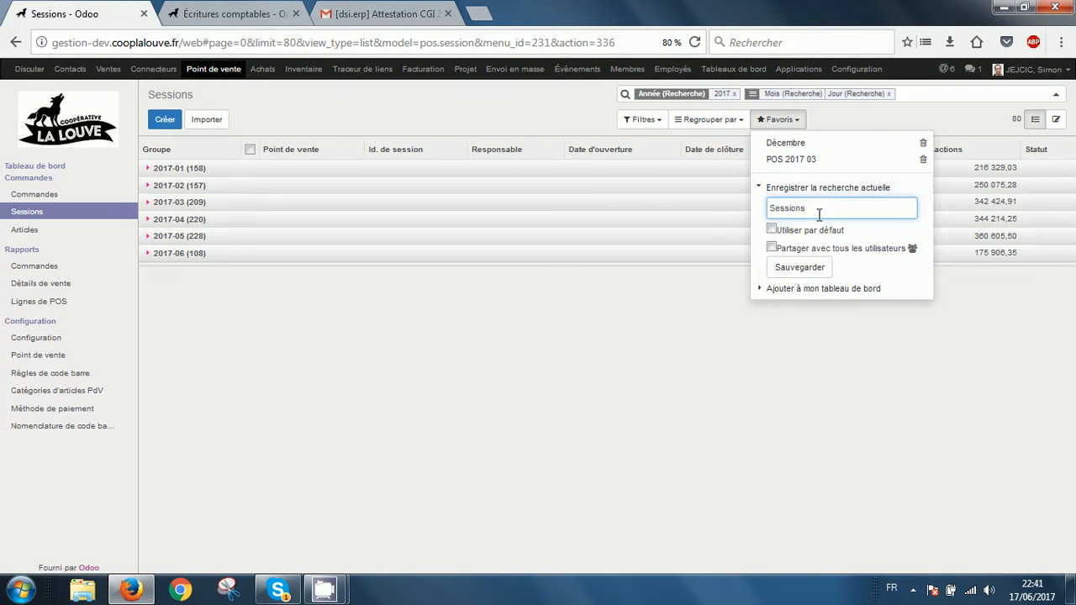
key(ctrl+a)
text(2017)
click(772, 230)
click(808, 268)
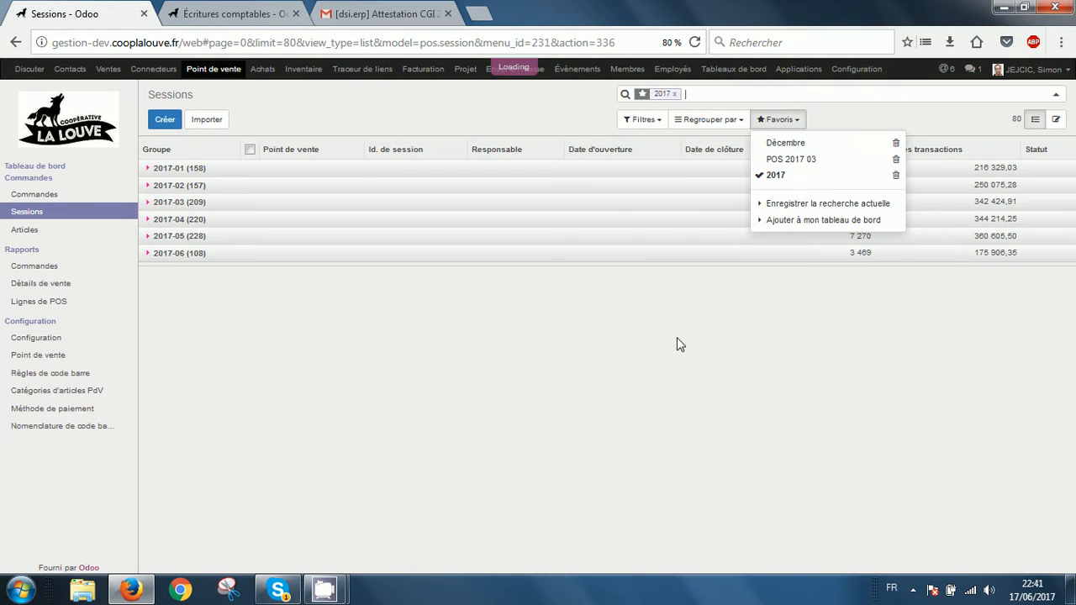
click(510, 109)
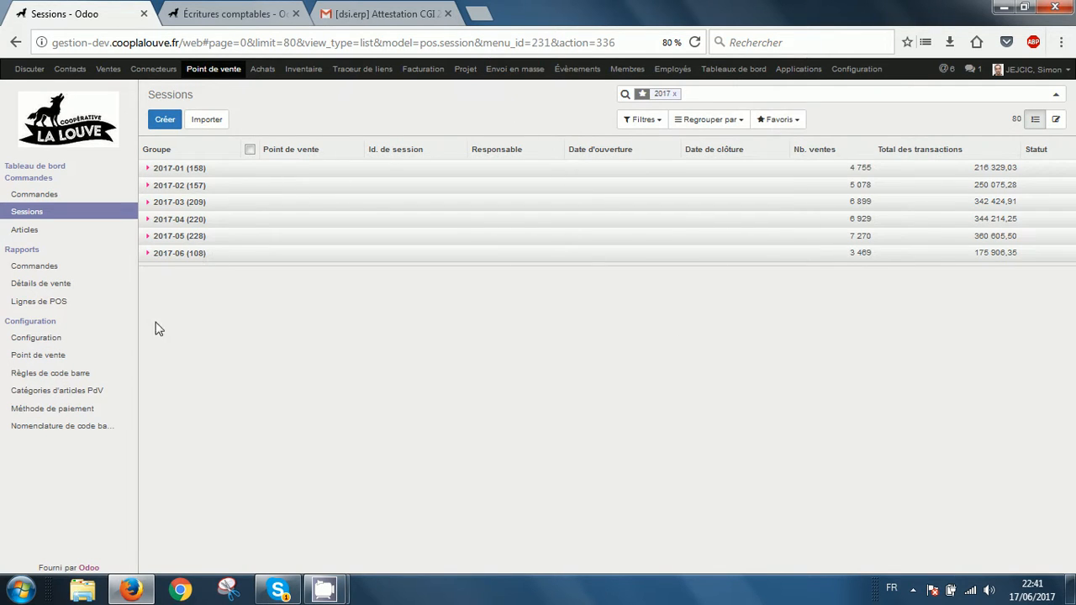
click(37, 214)
click(1010, 256)
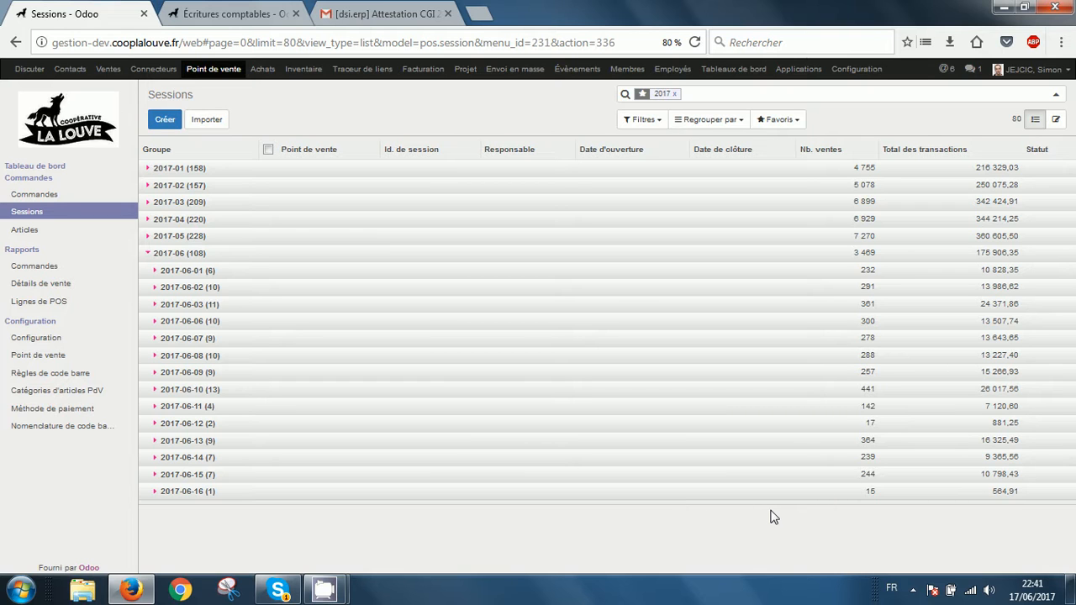
click(792, 476)
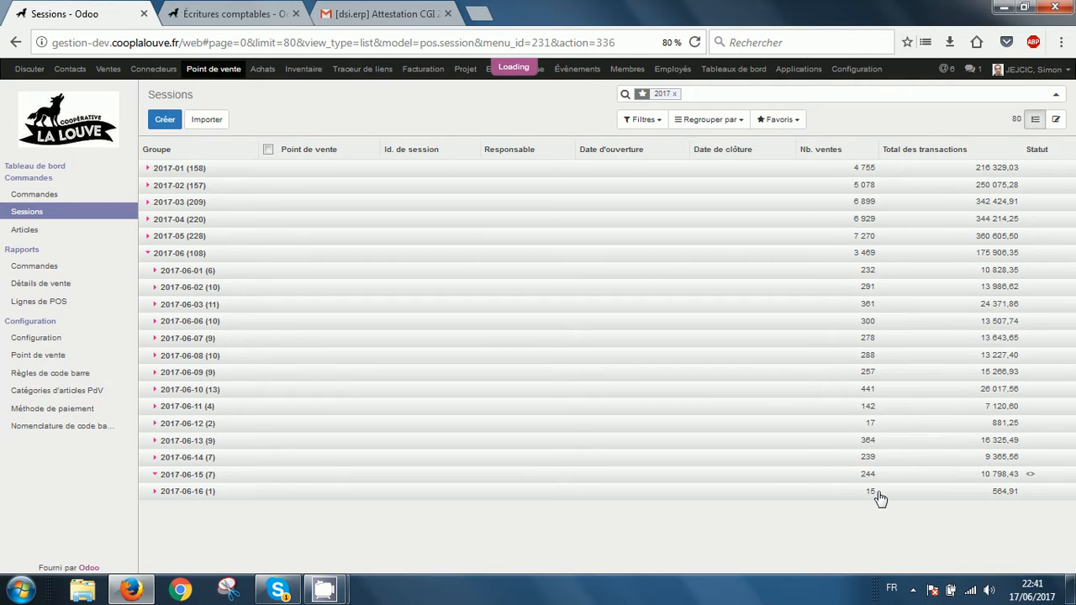
scroll(764, 420, down, 1)
scroll(764, 421, down, 1)
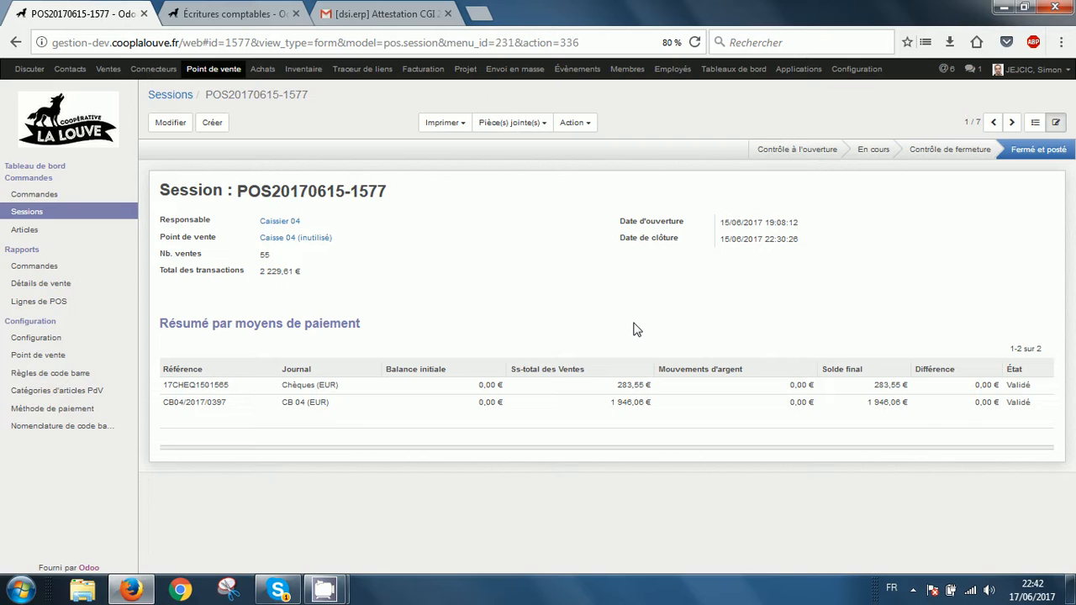
drag(866, 407, 915, 411)
drag(794, 463, 743, 485)
click(814, 487)
click(722, 306)
Switch to the Écritures comptables list and filter the entries on account (Compte) 511500
click(243, 23)
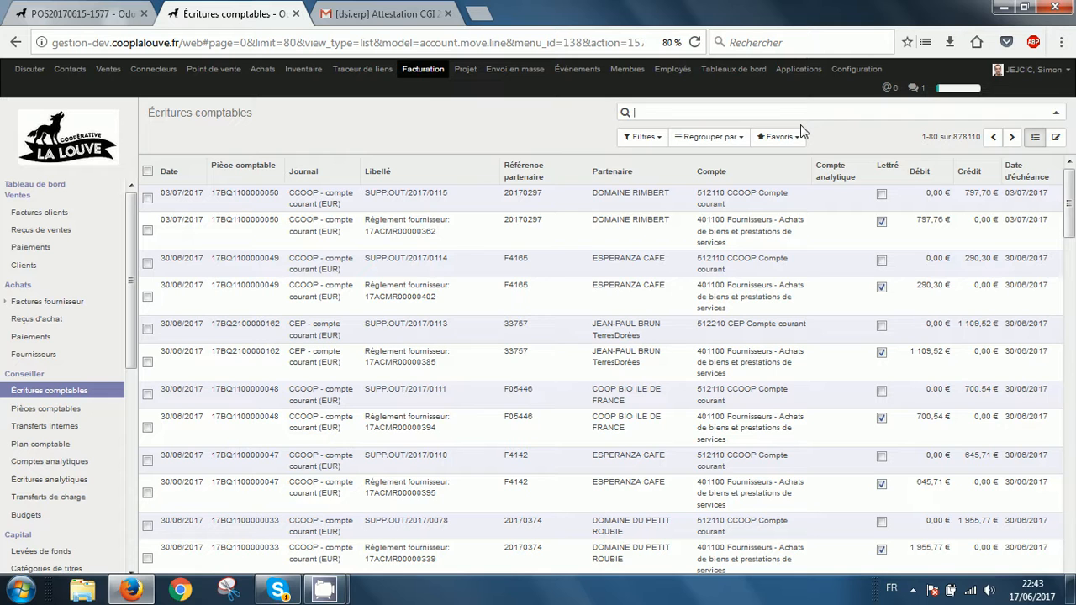
text(5115)
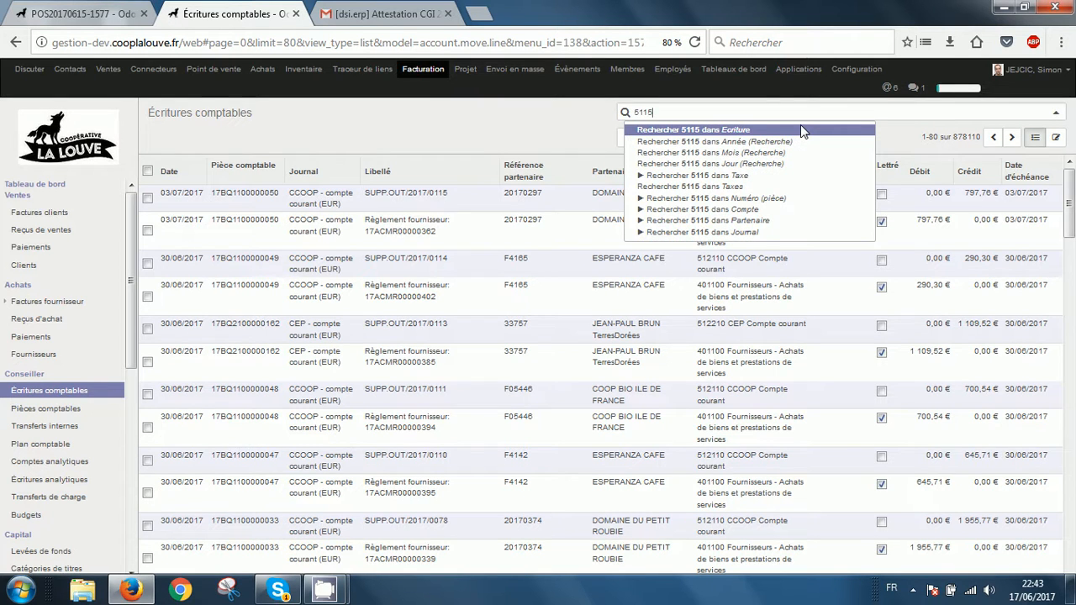
text(00)
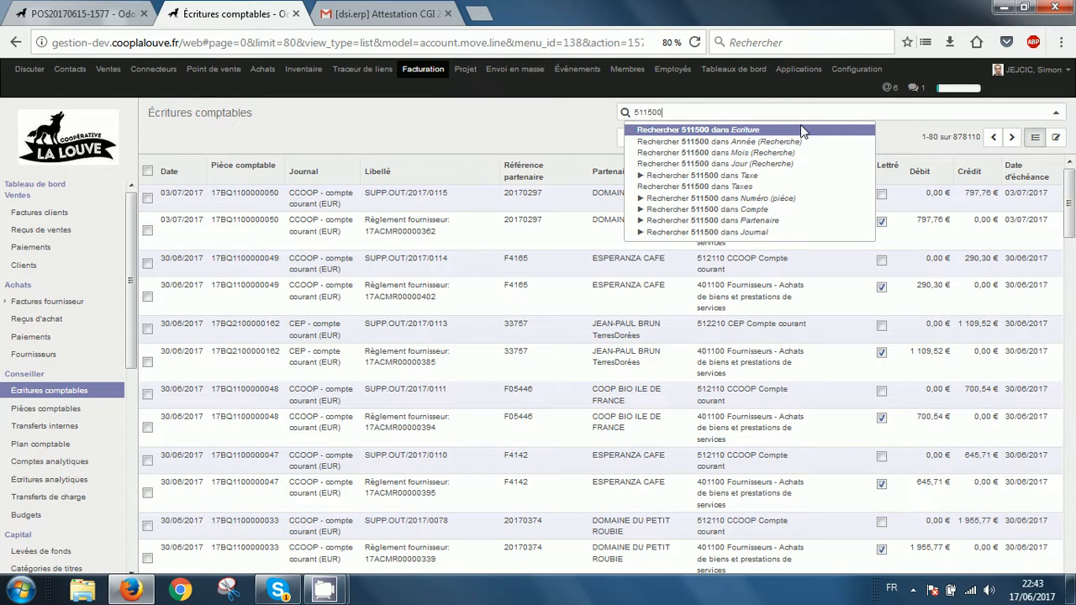
click(769, 209)
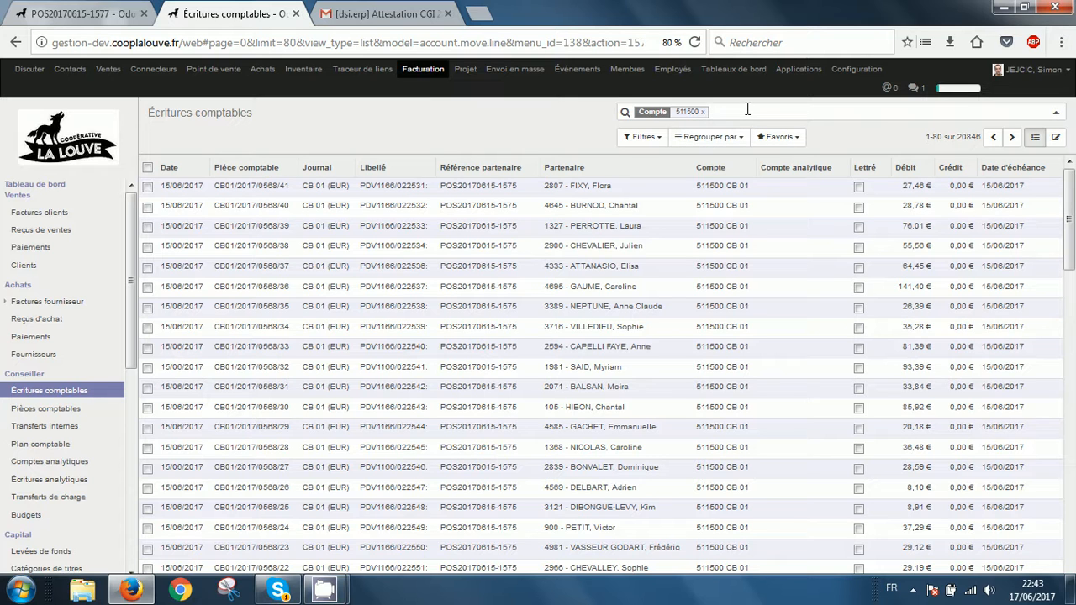
Narrow the account entries to the day 2017-06-15 with the Jour (Recherche) filter
text(2017)
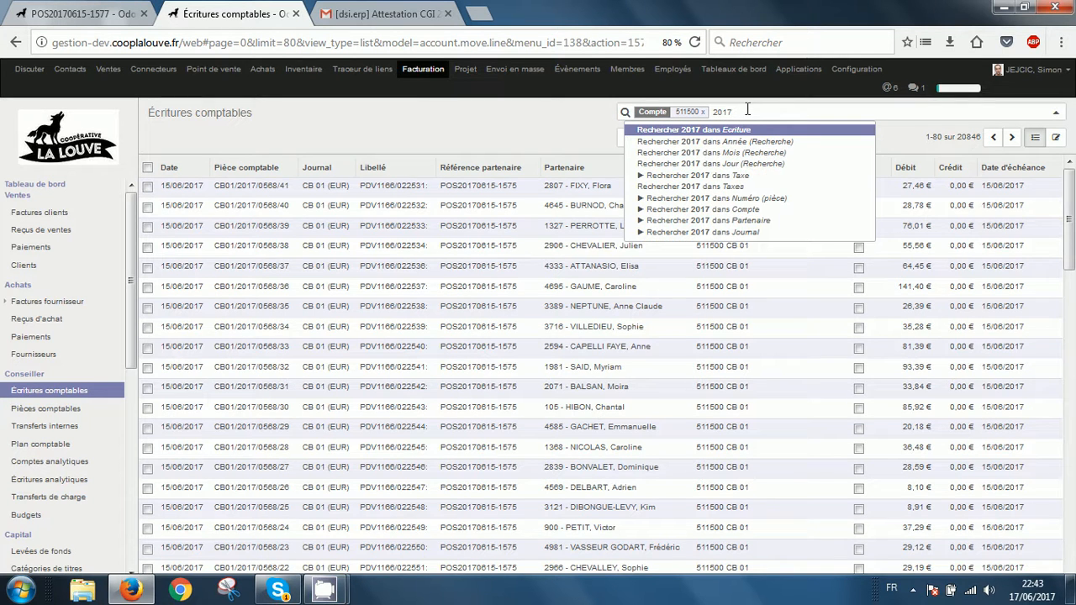
text(-)
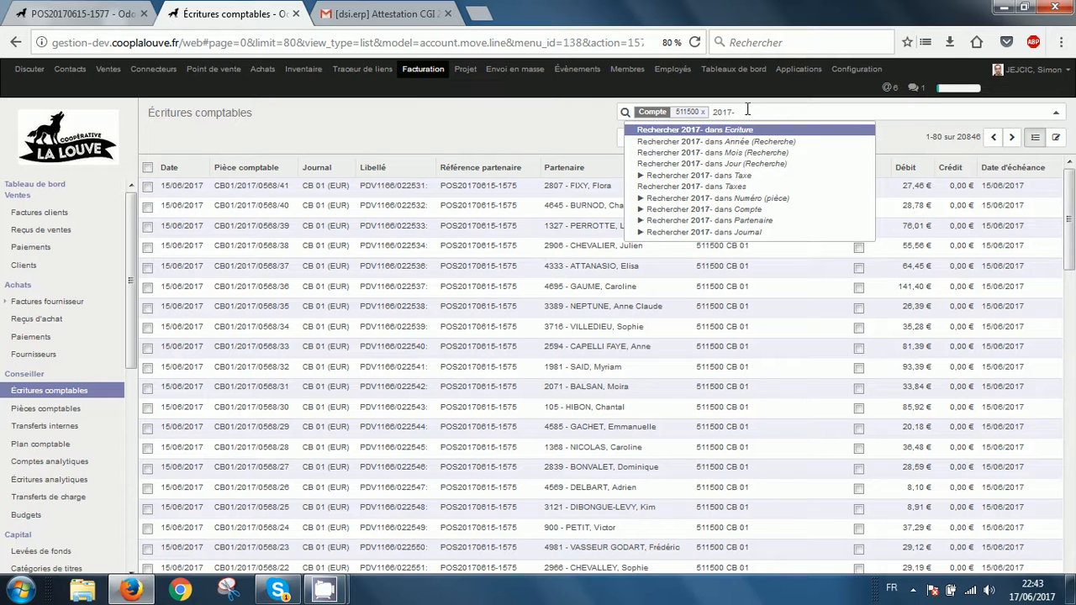
text(06)
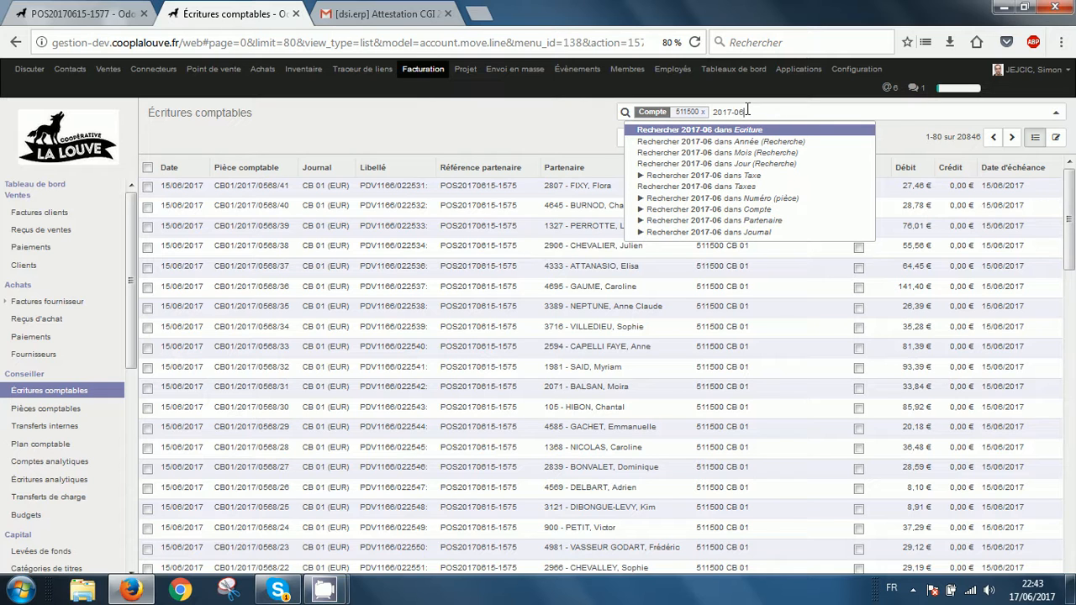
text(-15)
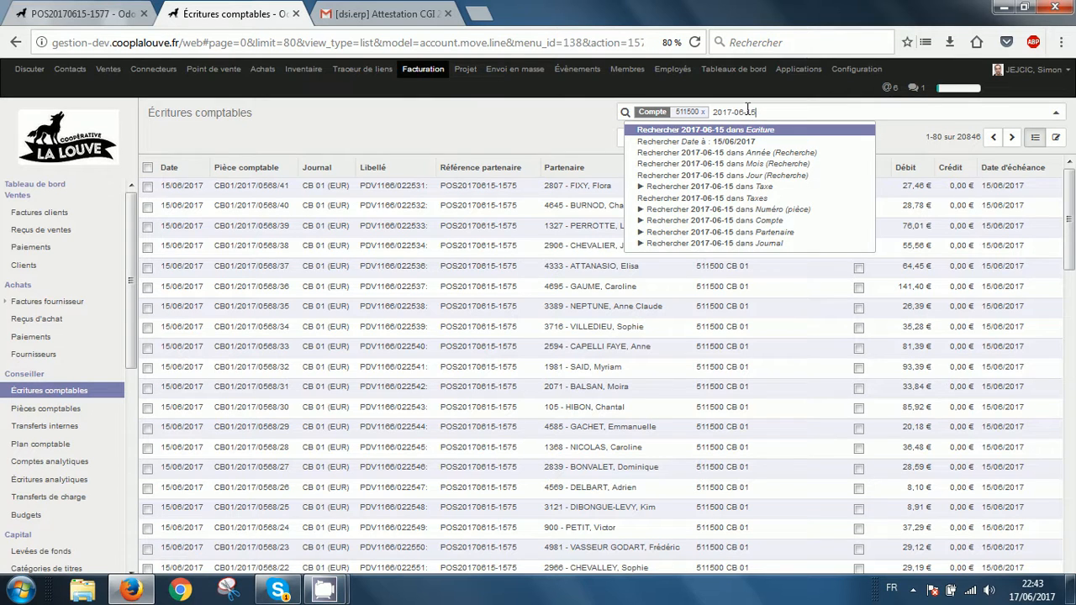
click(759, 177)
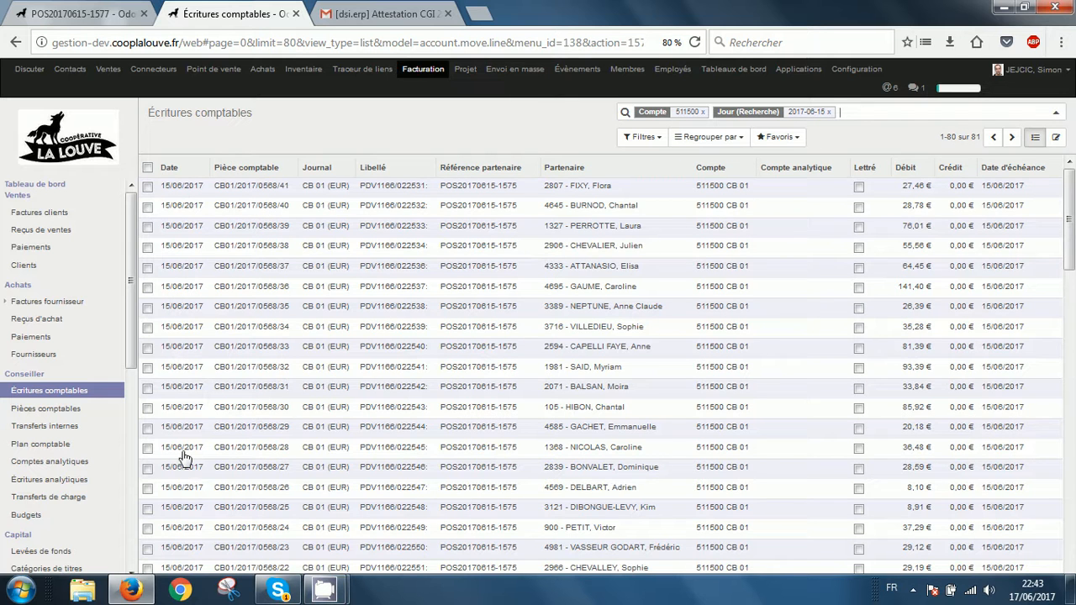
Try grouping the filtered entries by Jour (Recherche), and remove that grouping
scroll(1071, 234, down, 7)
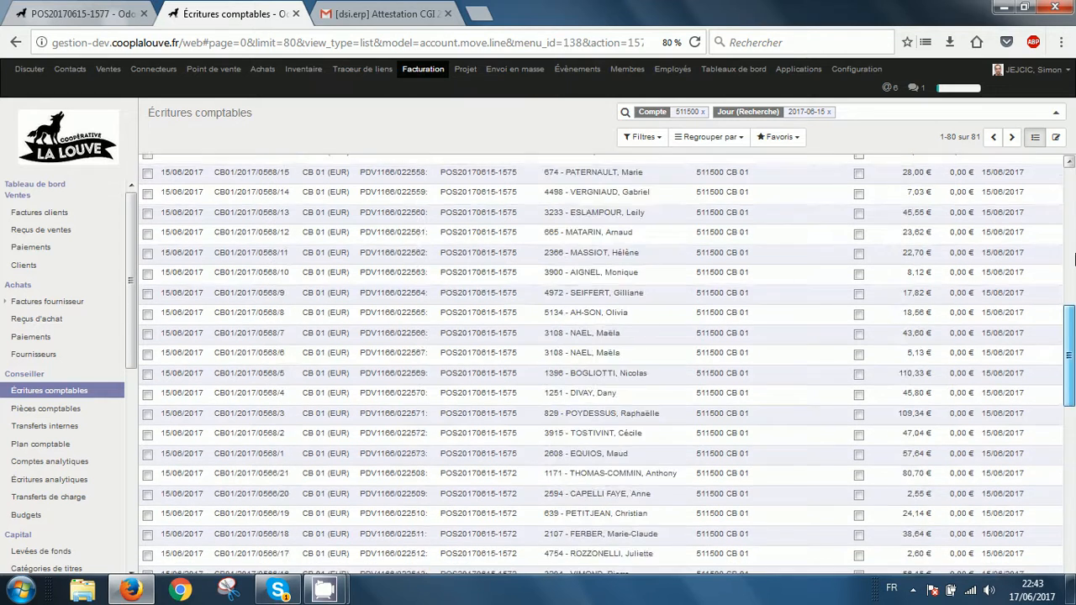
scroll(1071, 259, up, 6)
click(709, 136)
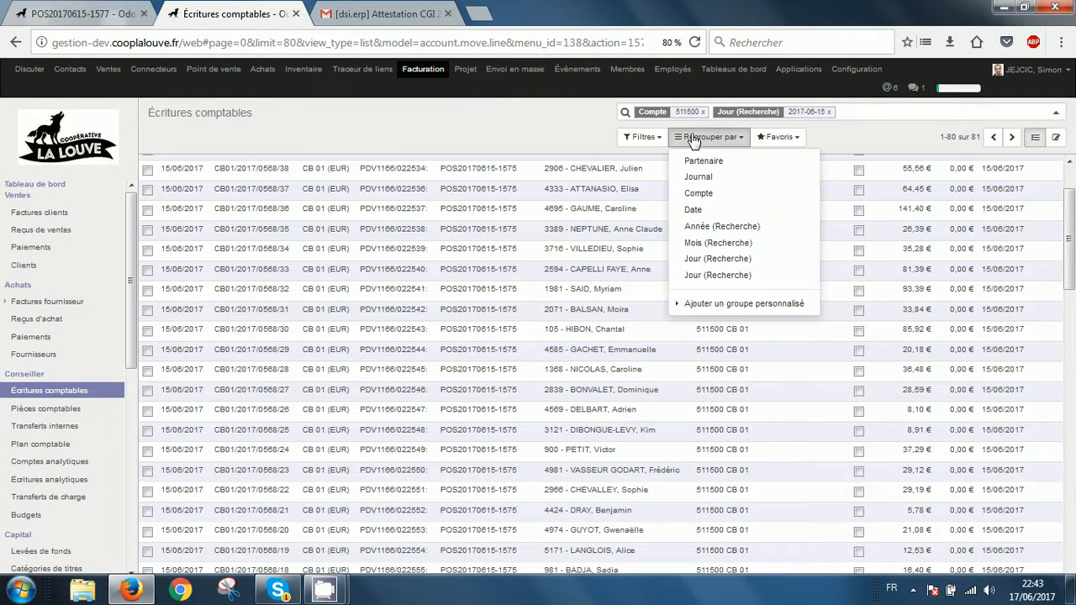
click(722, 259)
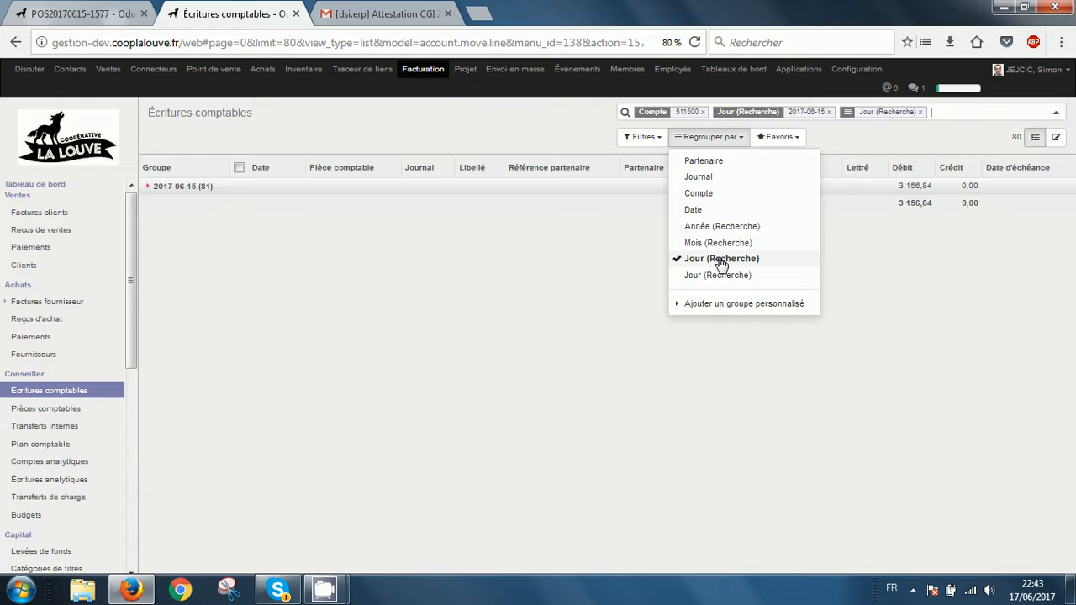
click(522, 268)
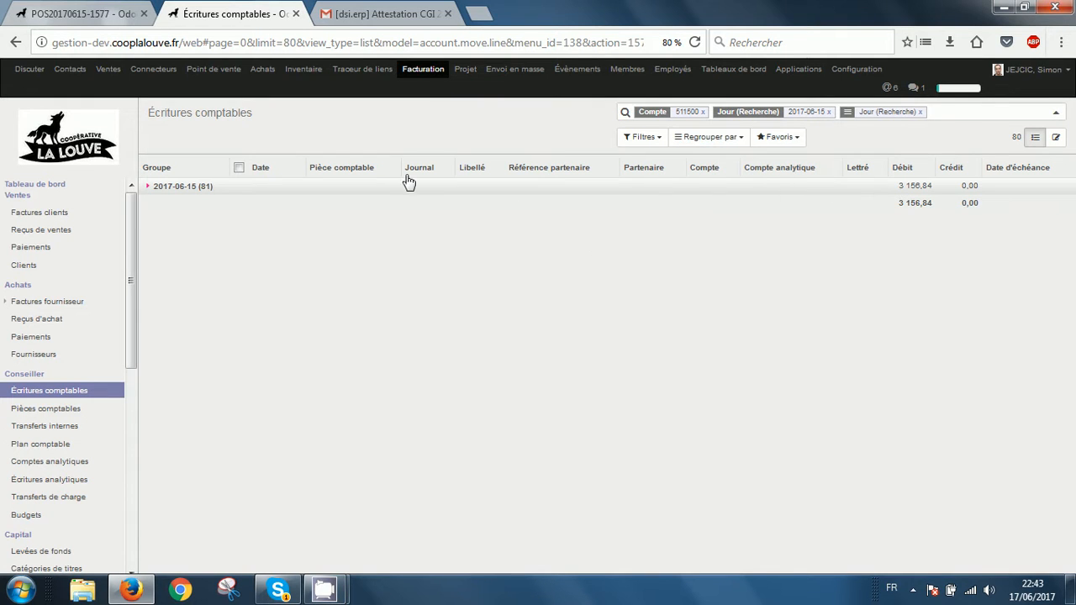
click(920, 112)
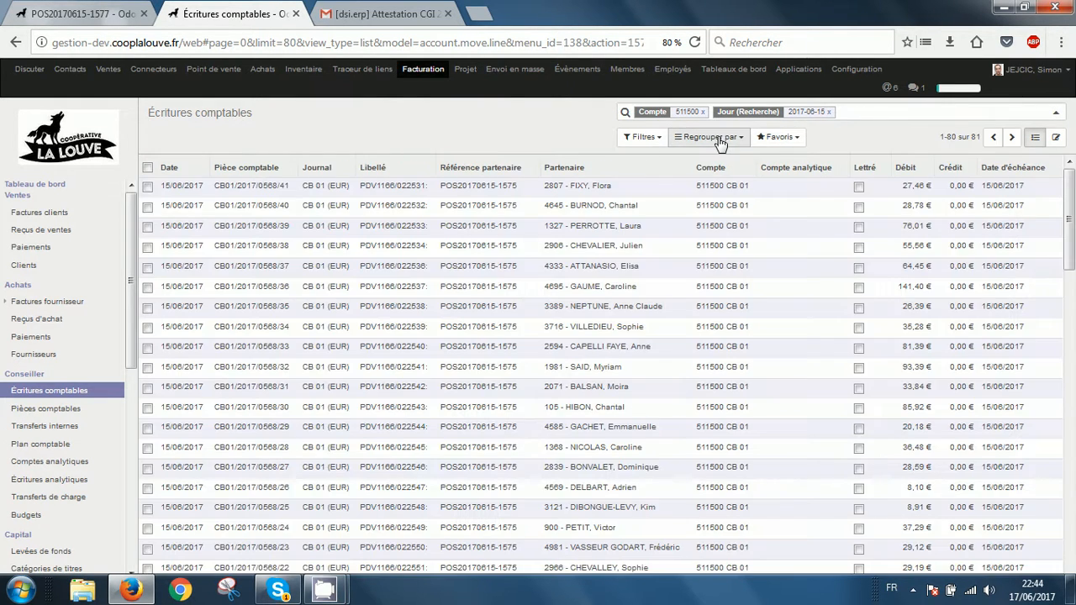
Add a custom grouping of the filtered accounting entries by Référence partenaire
click(719, 139)
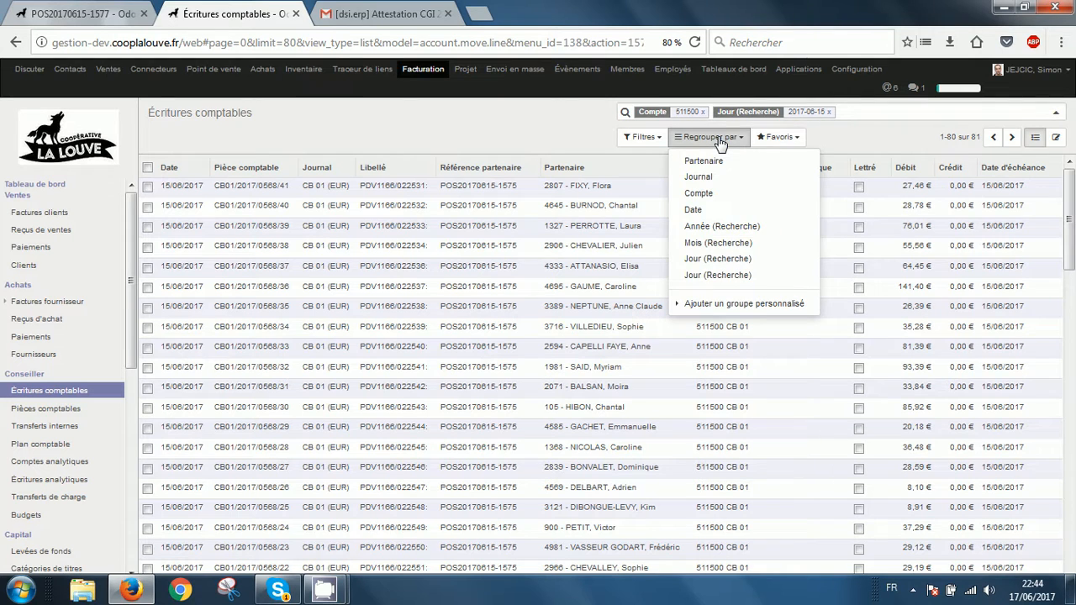
click(746, 306)
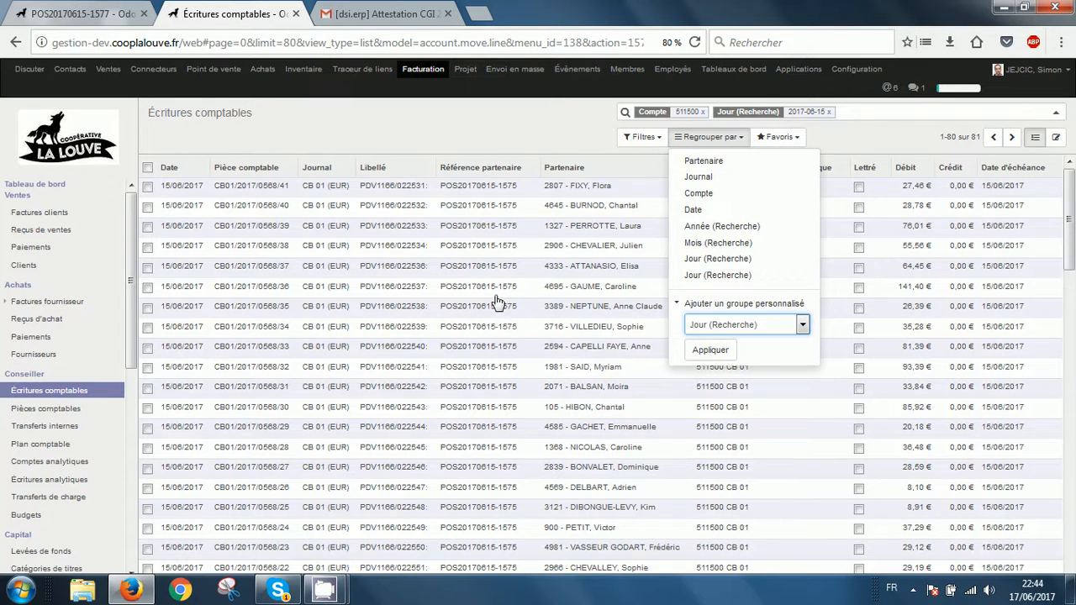
click(740, 328)
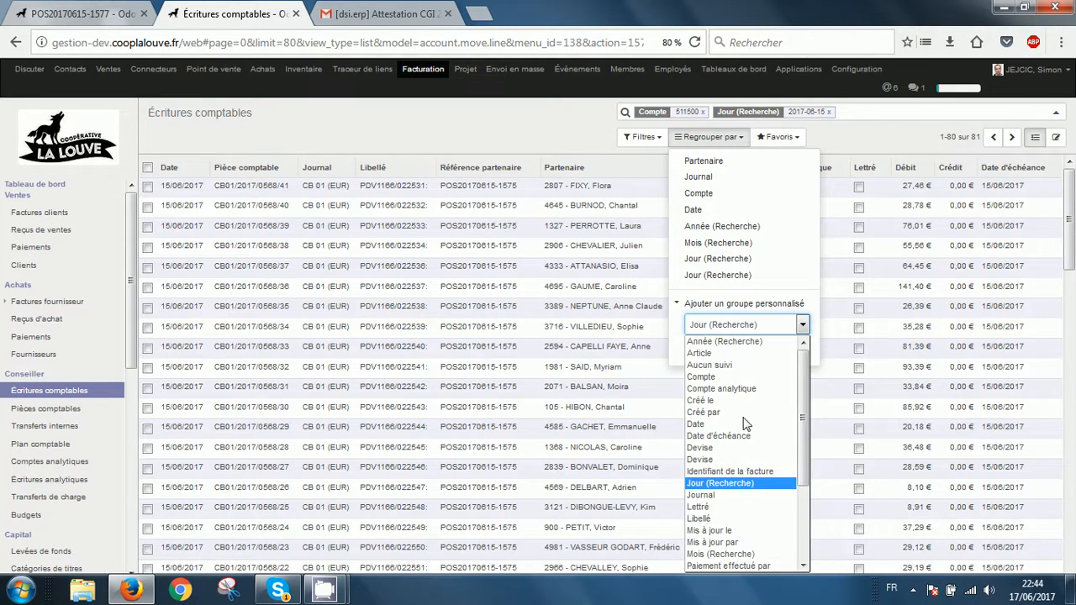
drag(805, 440, 820, 536)
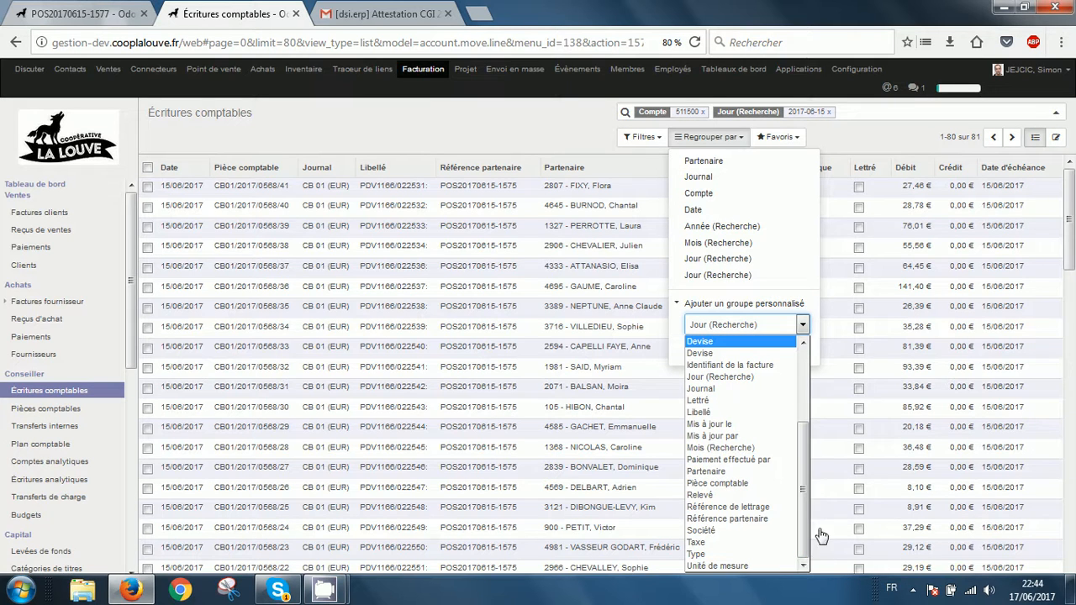
click(764, 519)
click(723, 362)
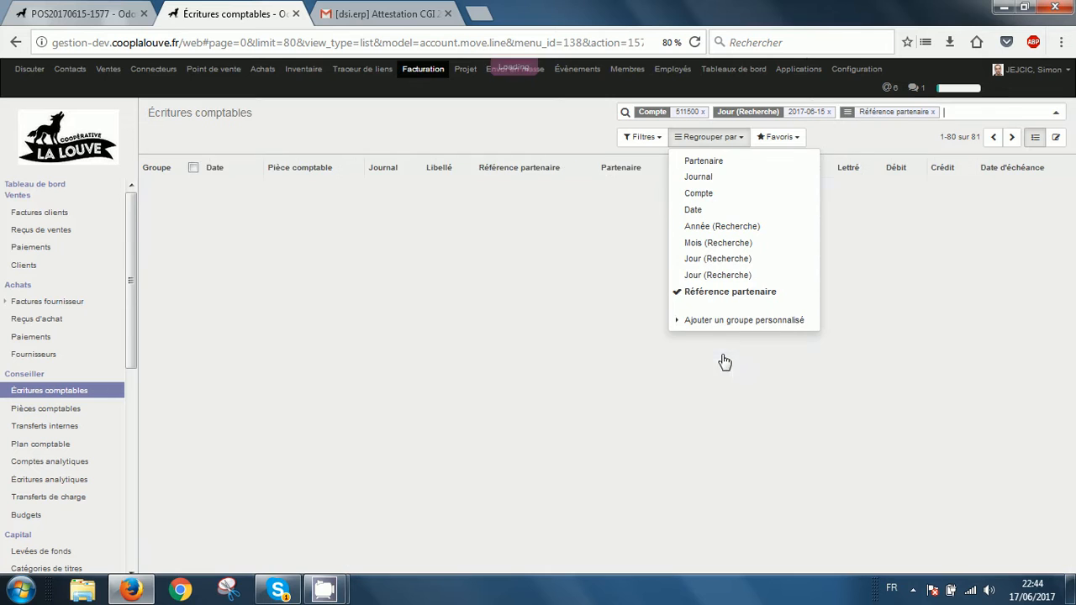
click(526, 130)
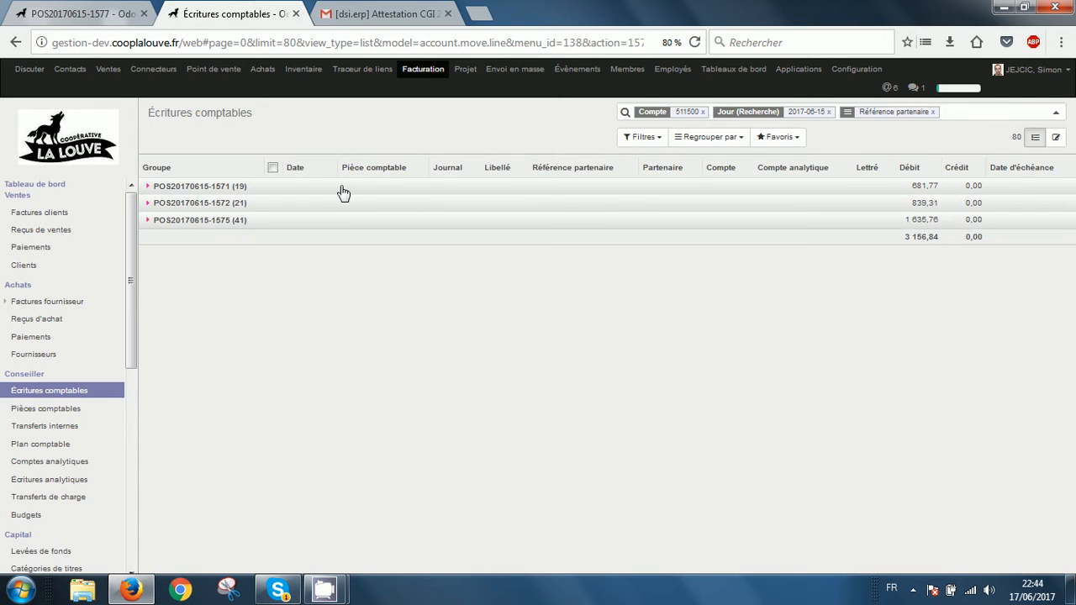
click(427, 192)
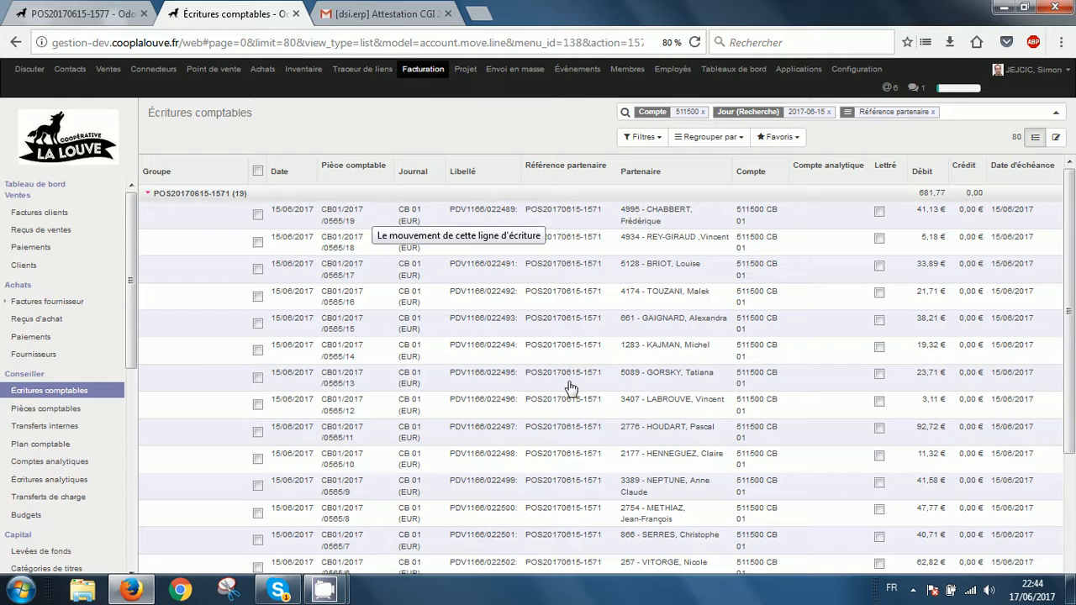
drag(1070, 258, 1072, 424)
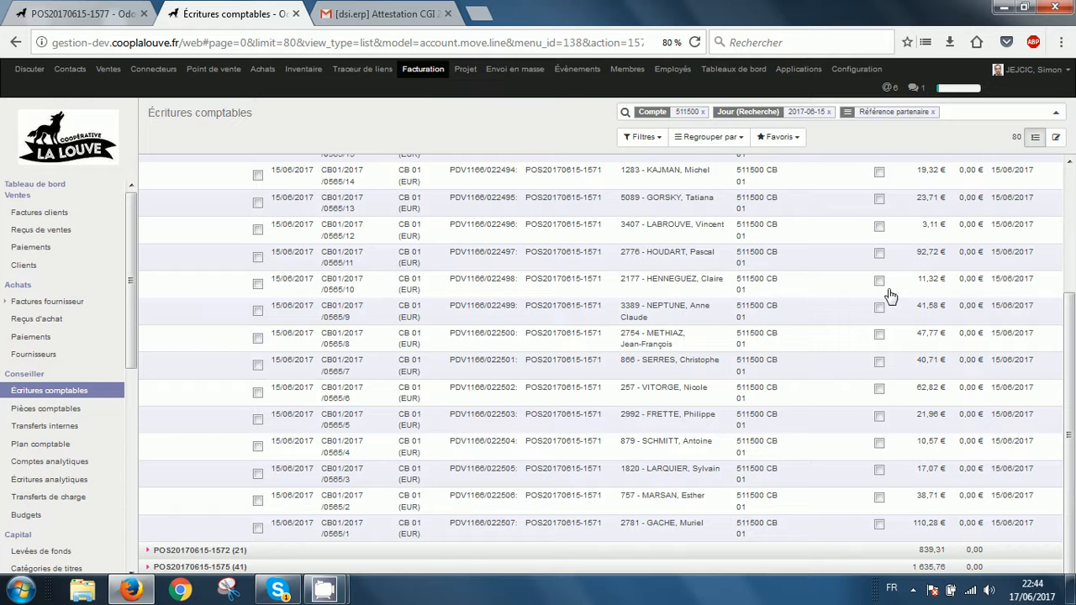
drag(1070, 353, 1072, 215)
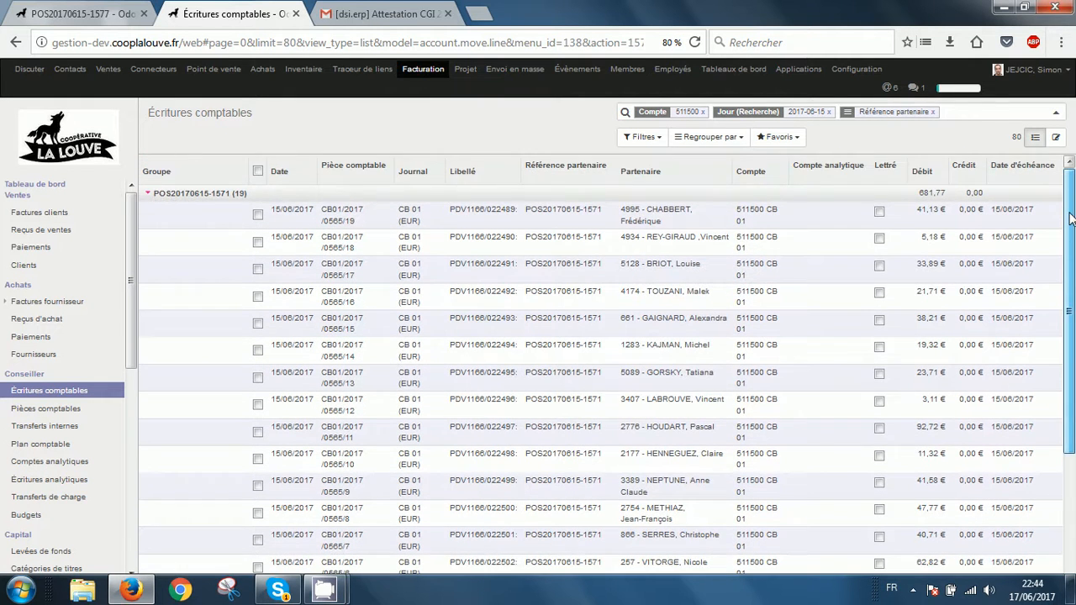
click(318, 196)
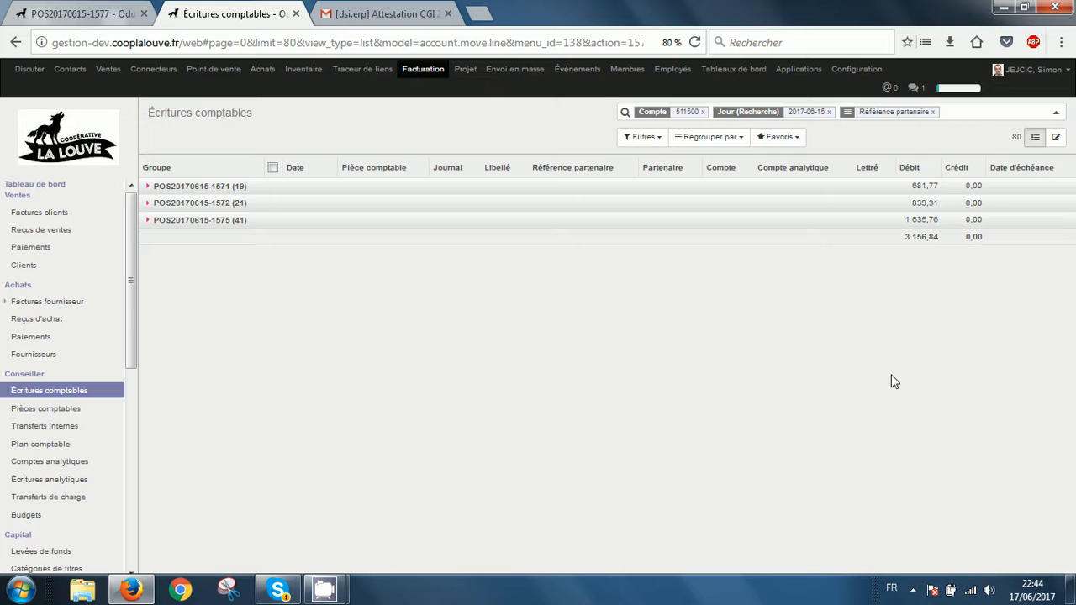
click(306, 223)
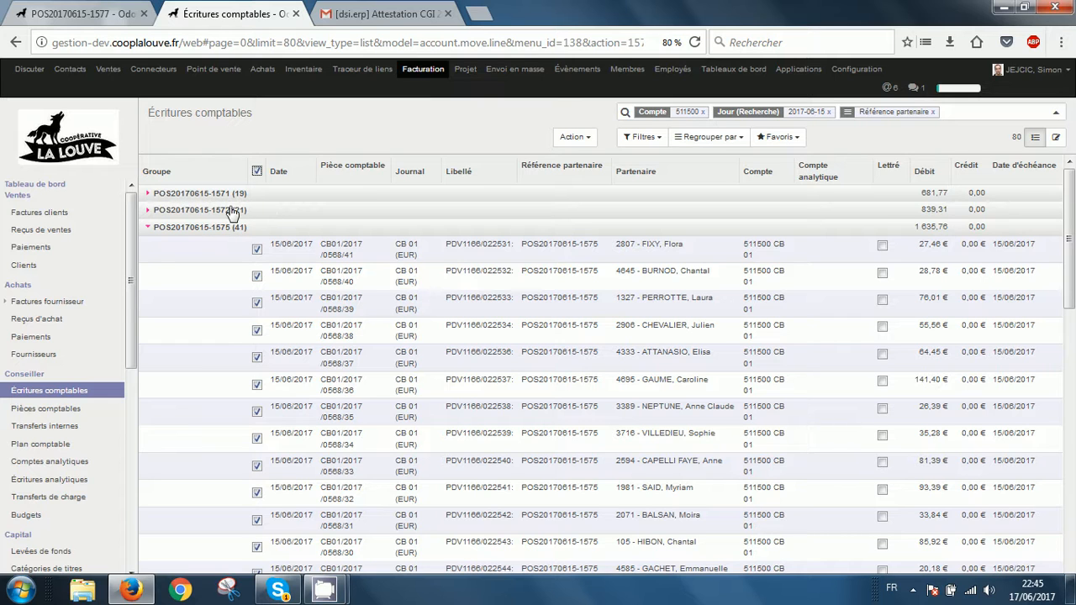
click(298, 215)
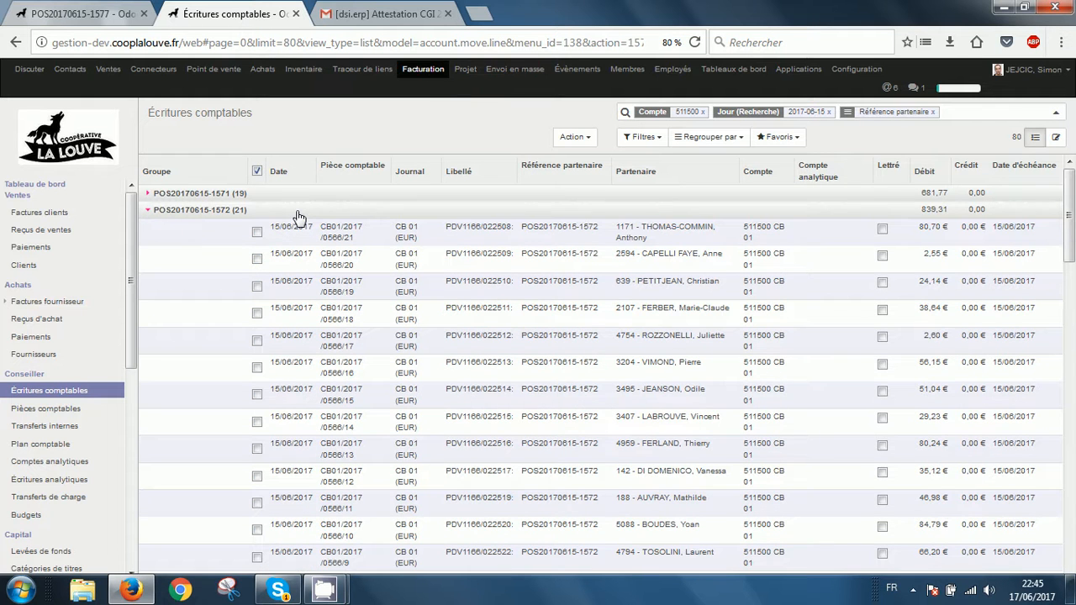
click(299, 212)
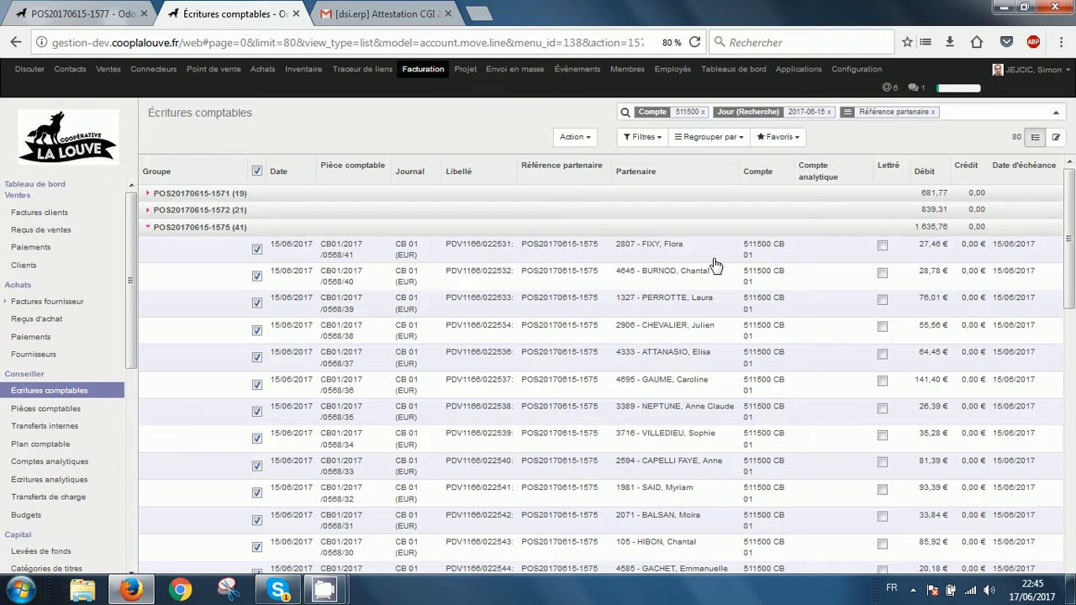
click(594, 143)
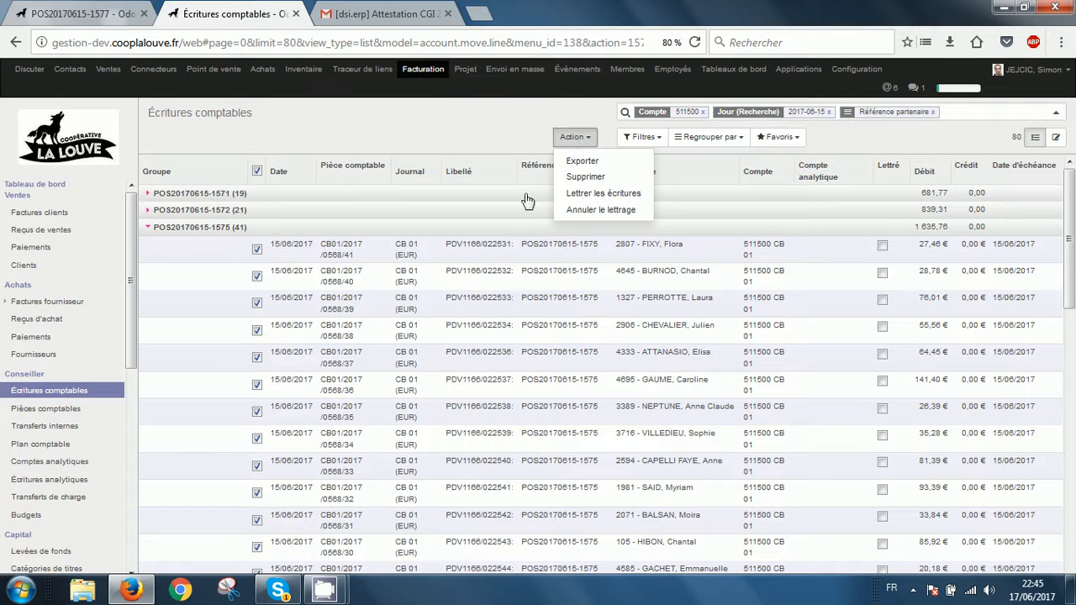
click(607, 209)
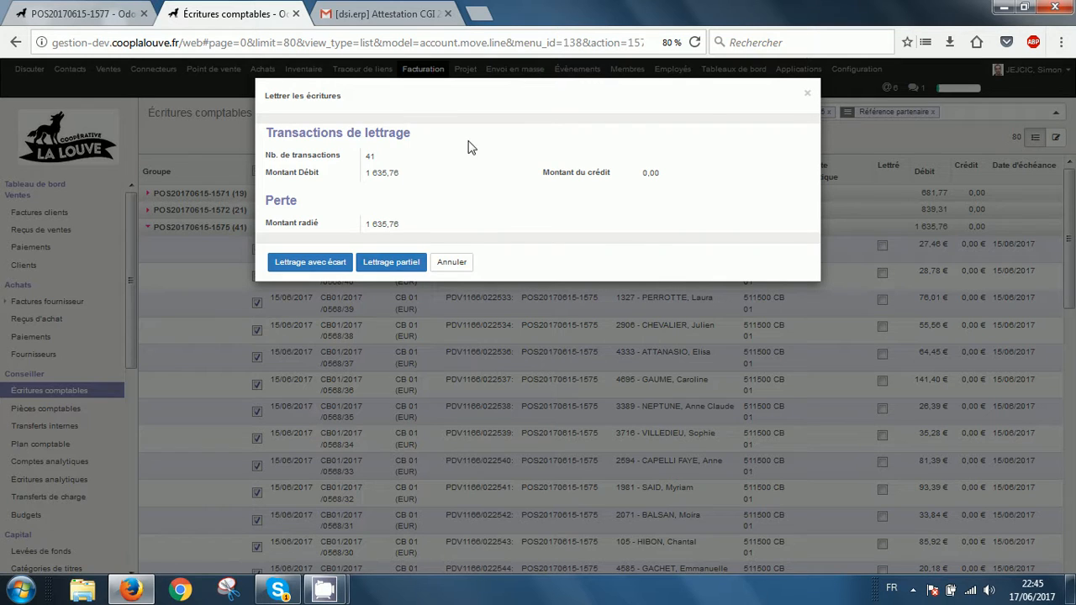
click(339, 264)
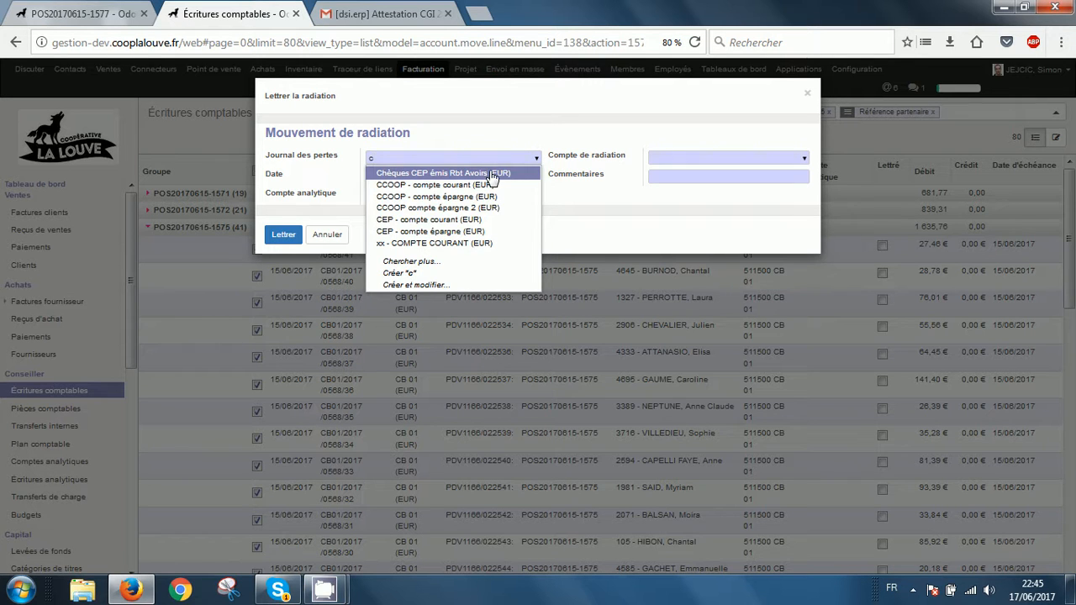
click(459, 220)
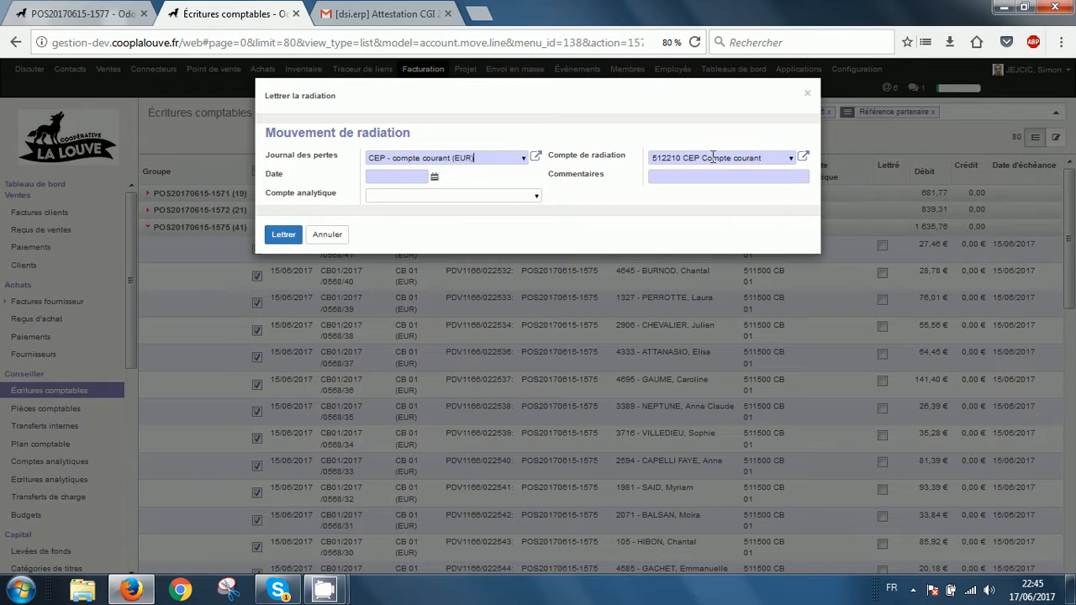
click(404, 172)
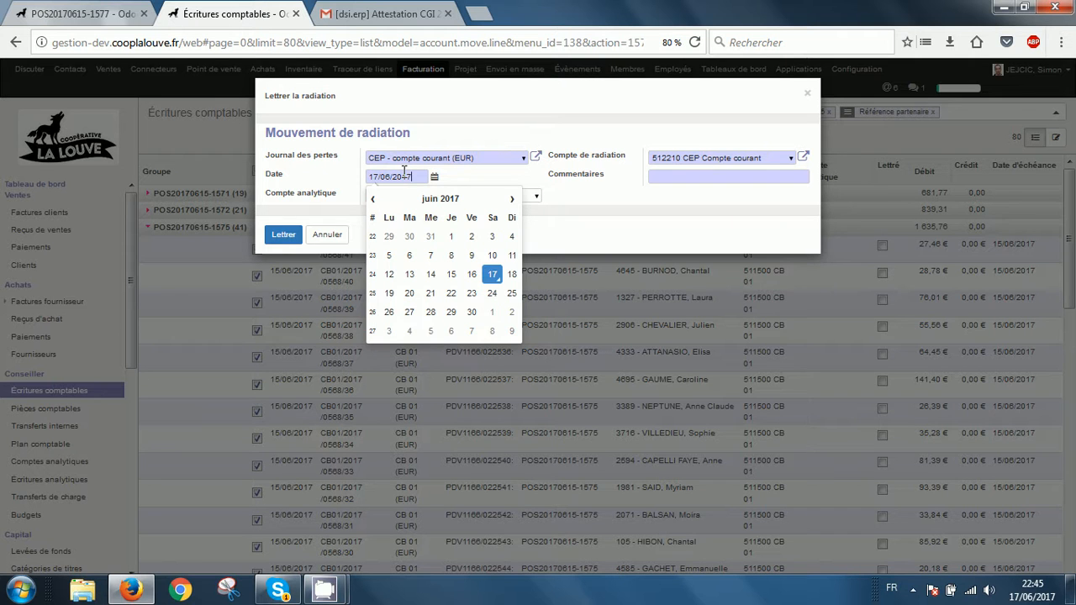
click(344, 176)
click(453, 276)
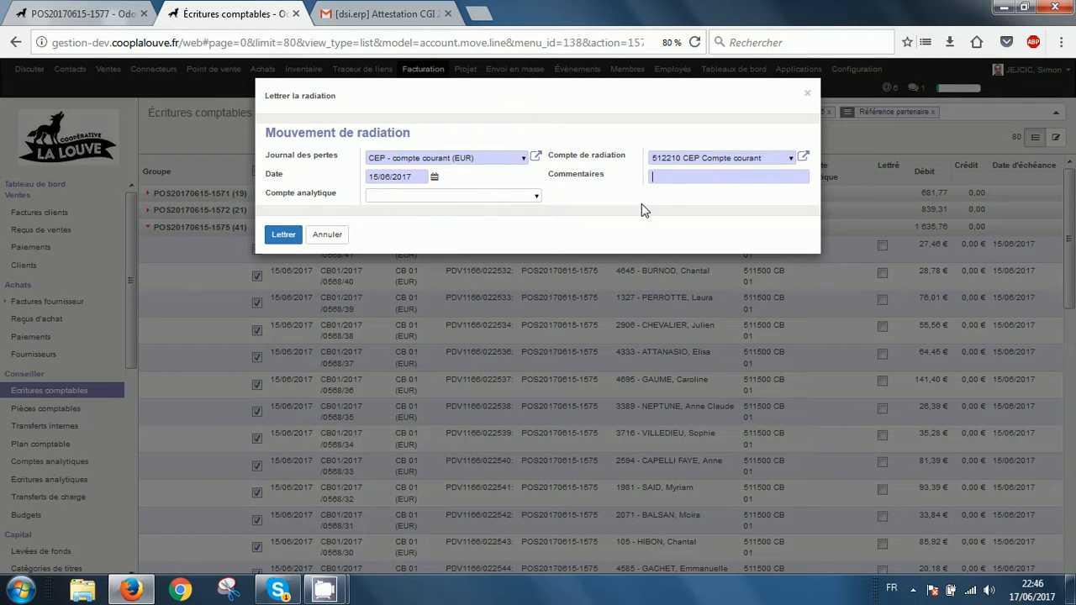
text(méro session)
click(282, 238)
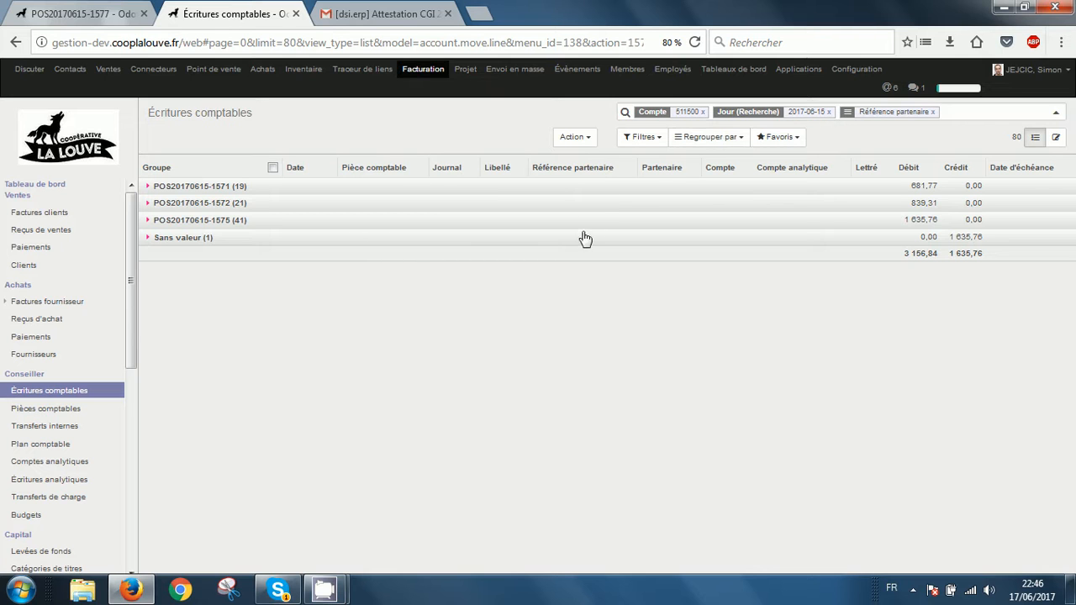
Filter the grouped accounting entries to show only the unreconciled ones (Non lettré)
click(655, 139)
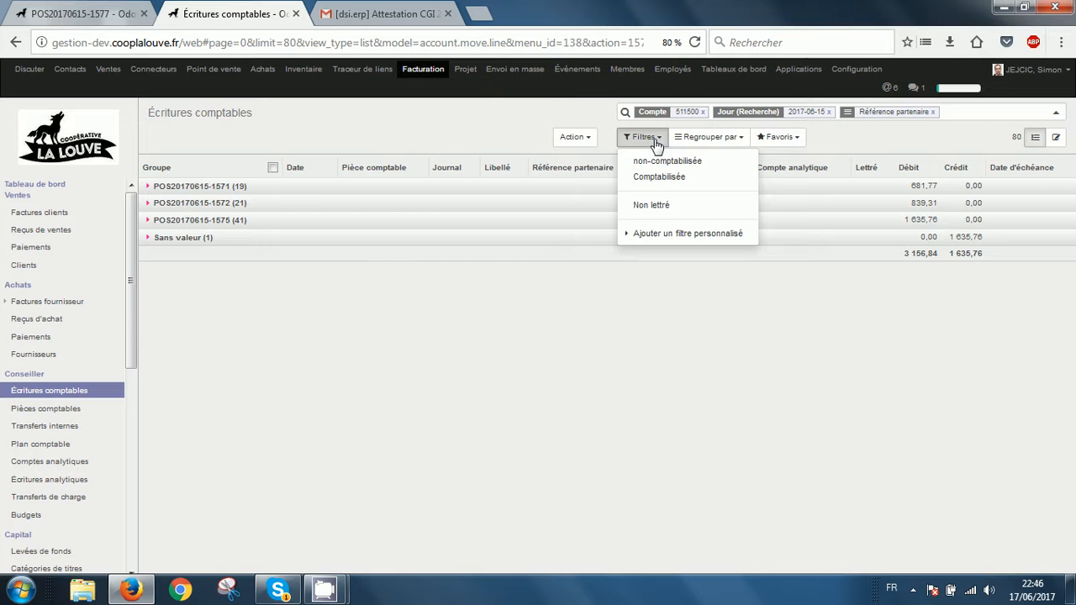
click(664, 209)
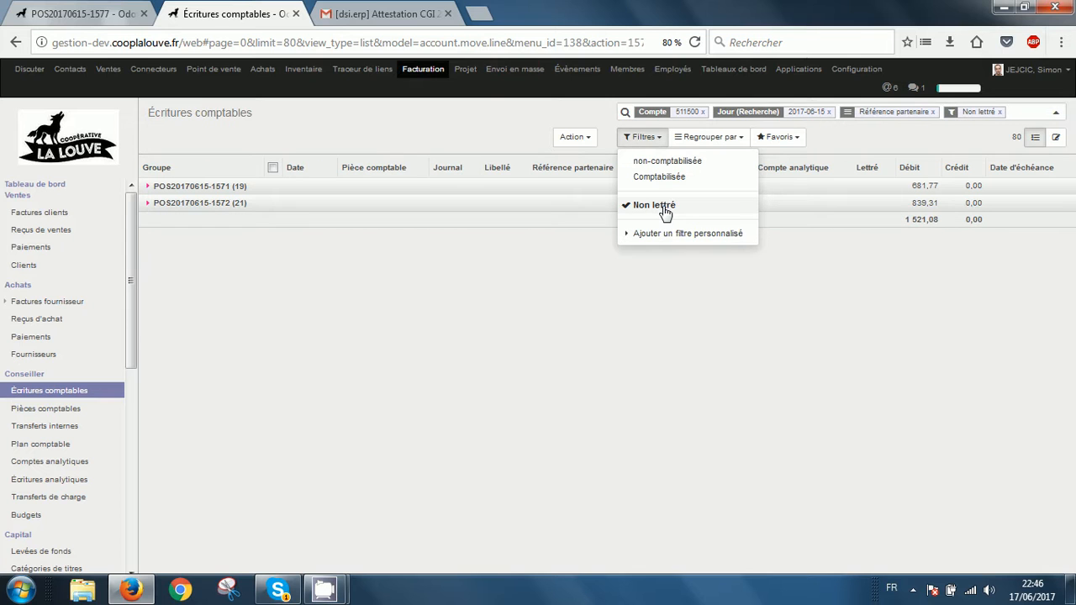
click(577, 266)
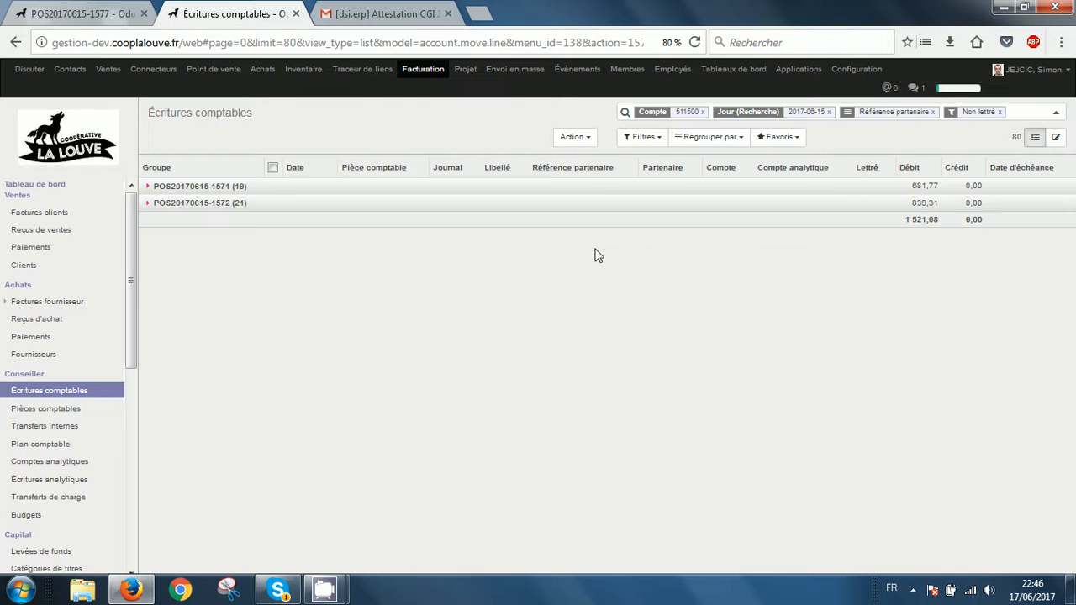
click(397, 206)
click(257, 171)
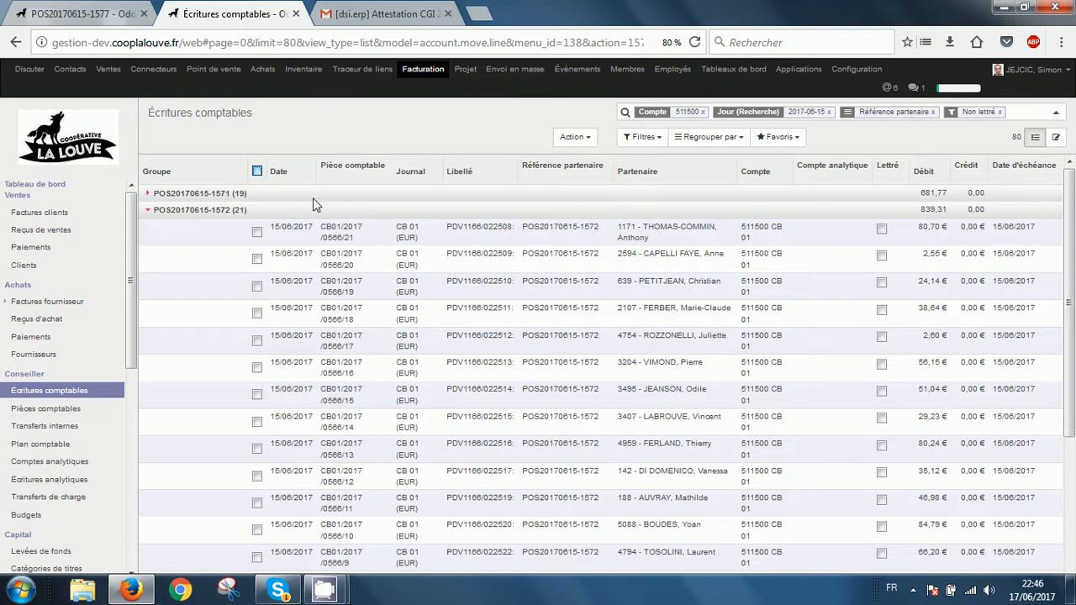
click(593, 138)
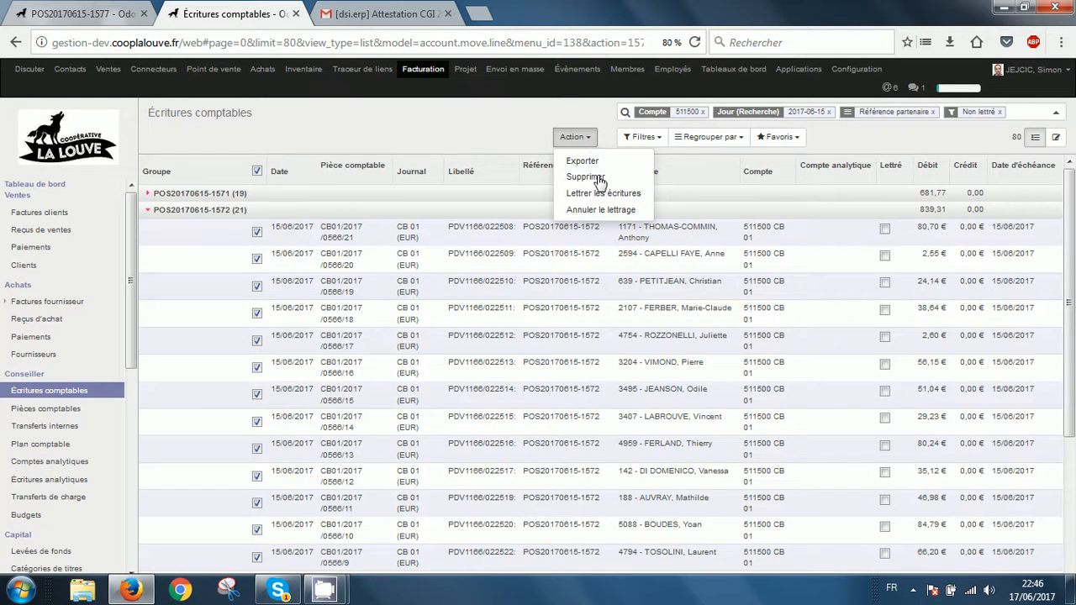
click(601, 190)
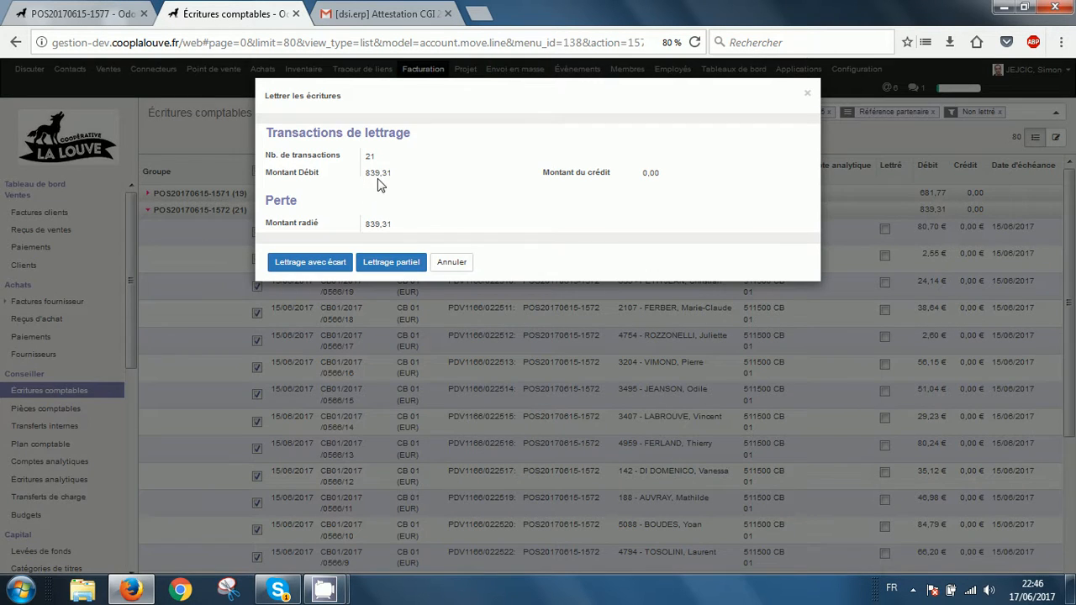
click(323, 264)
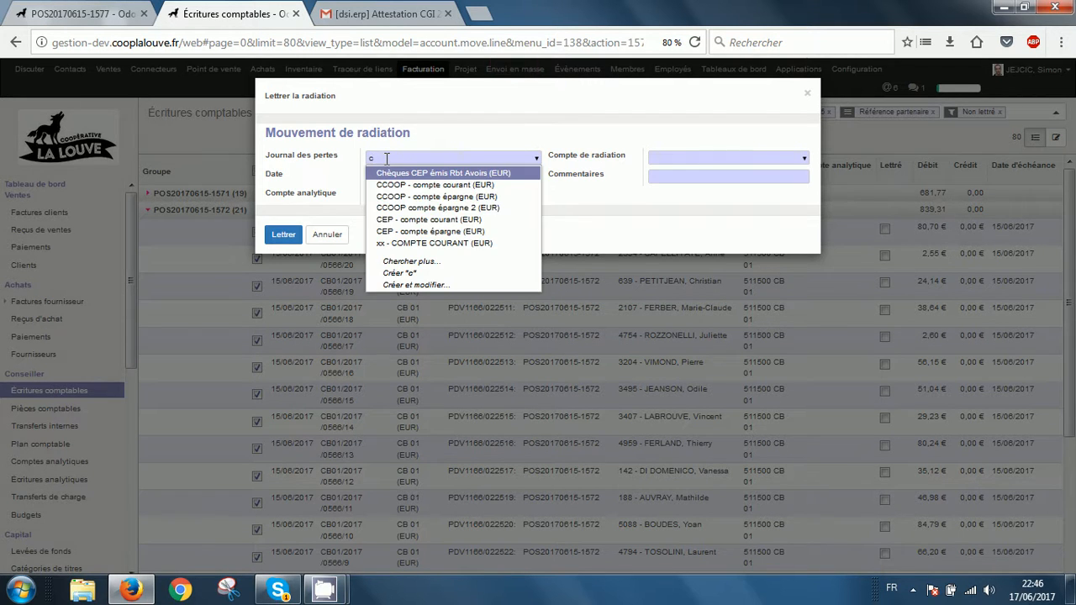
click(391, 220)
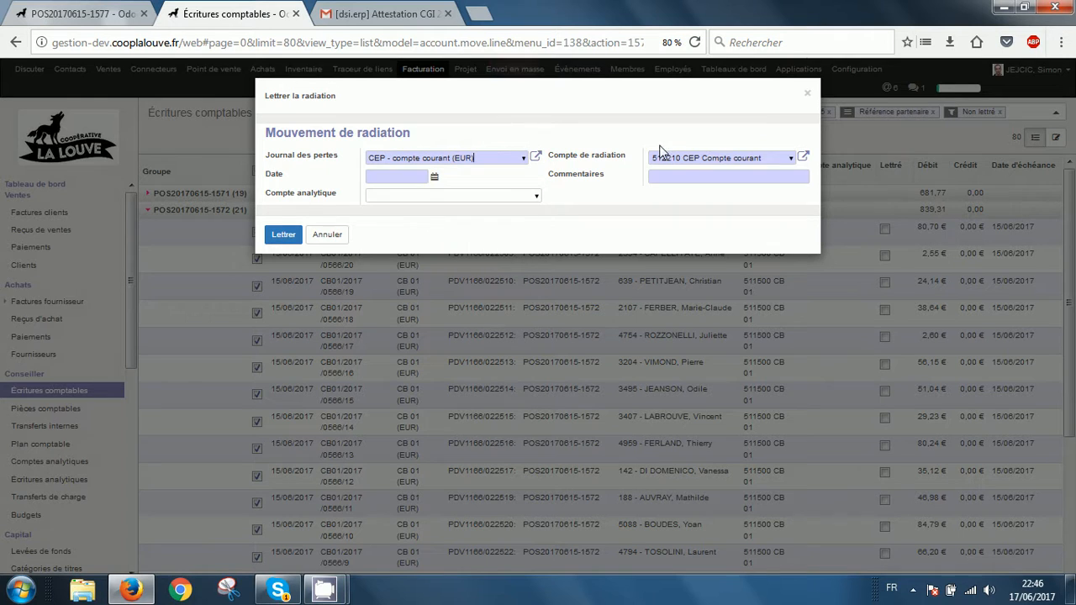
click(432, 177)
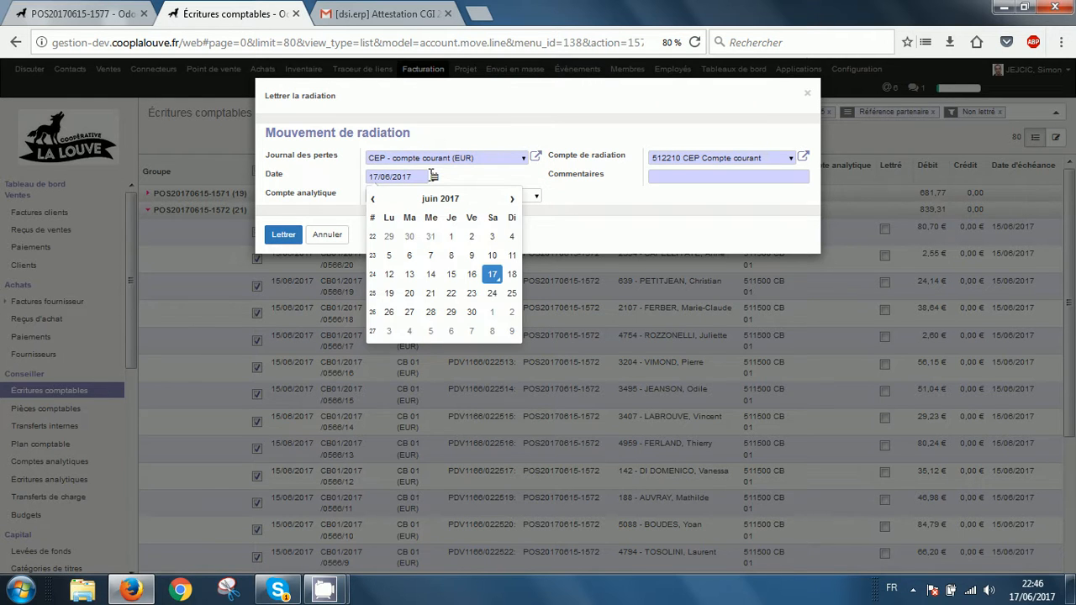
click(450, 273)
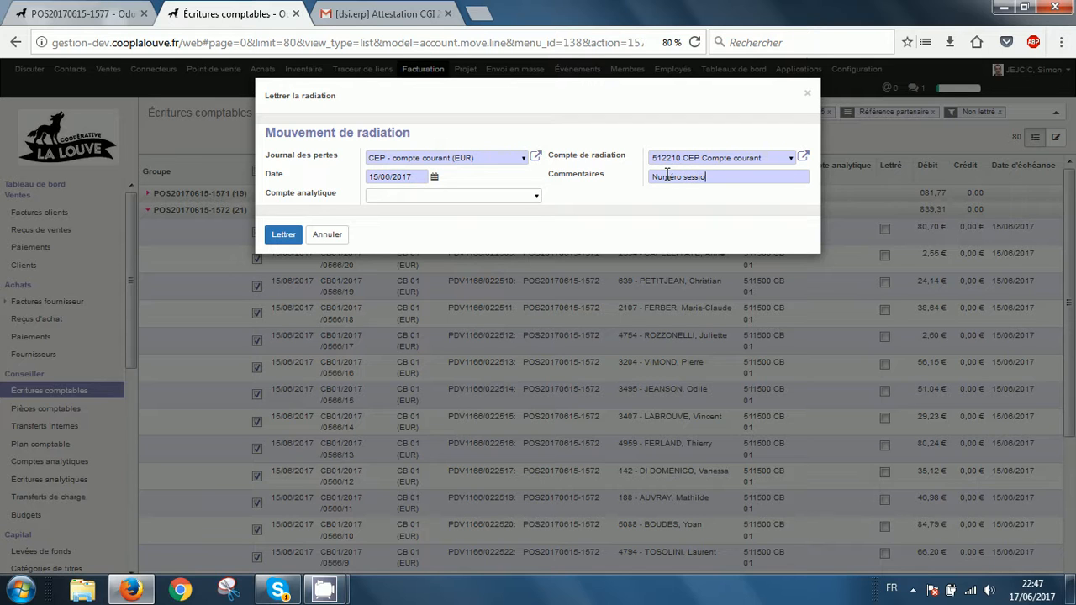
click(284, 235)
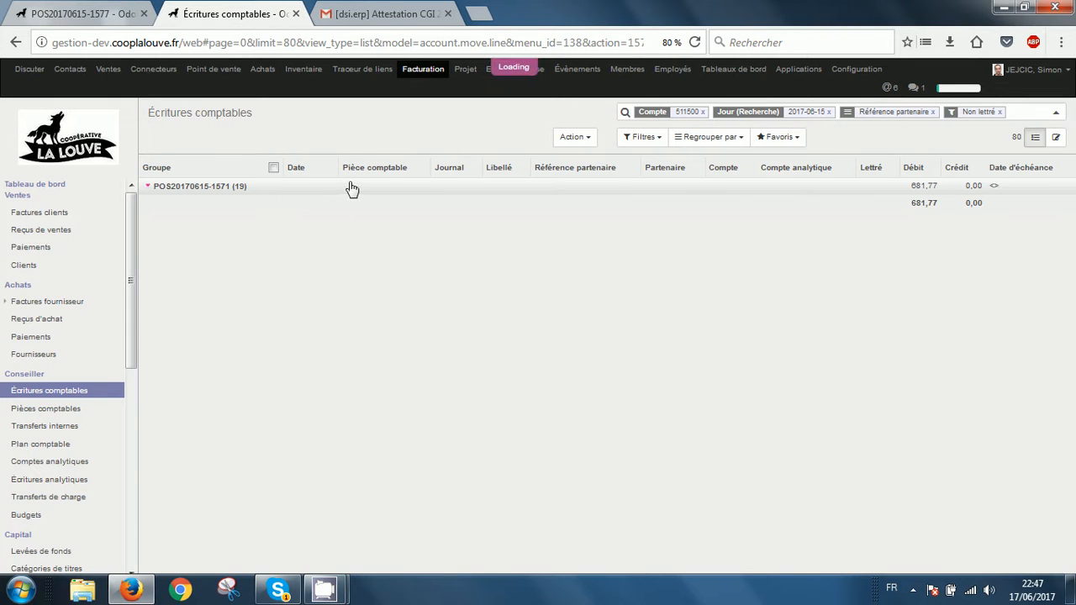
click(349, 187)
click(259, 171)
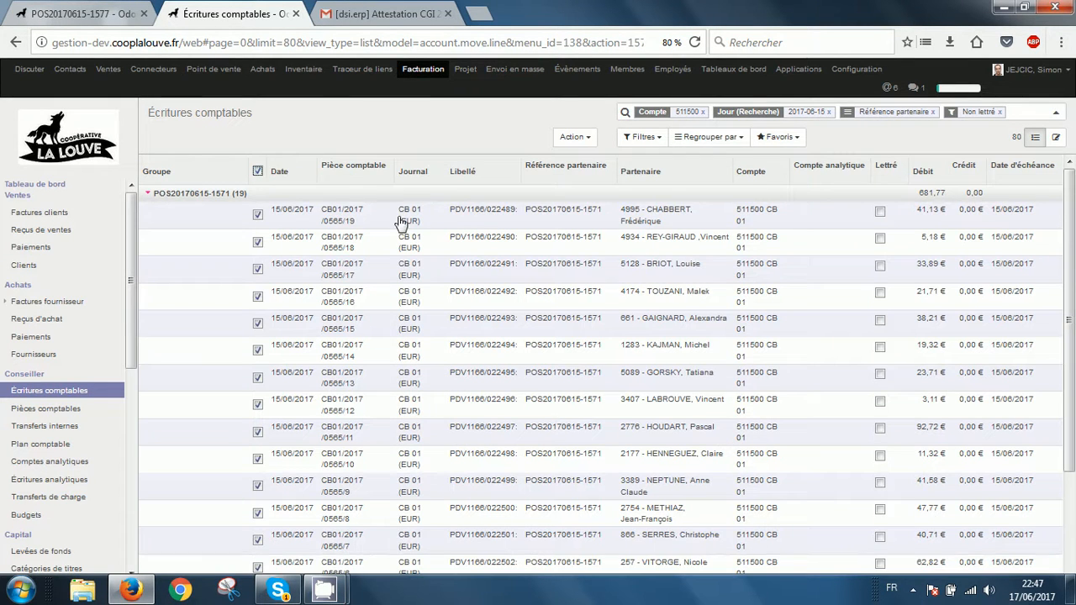
click(587, 139)
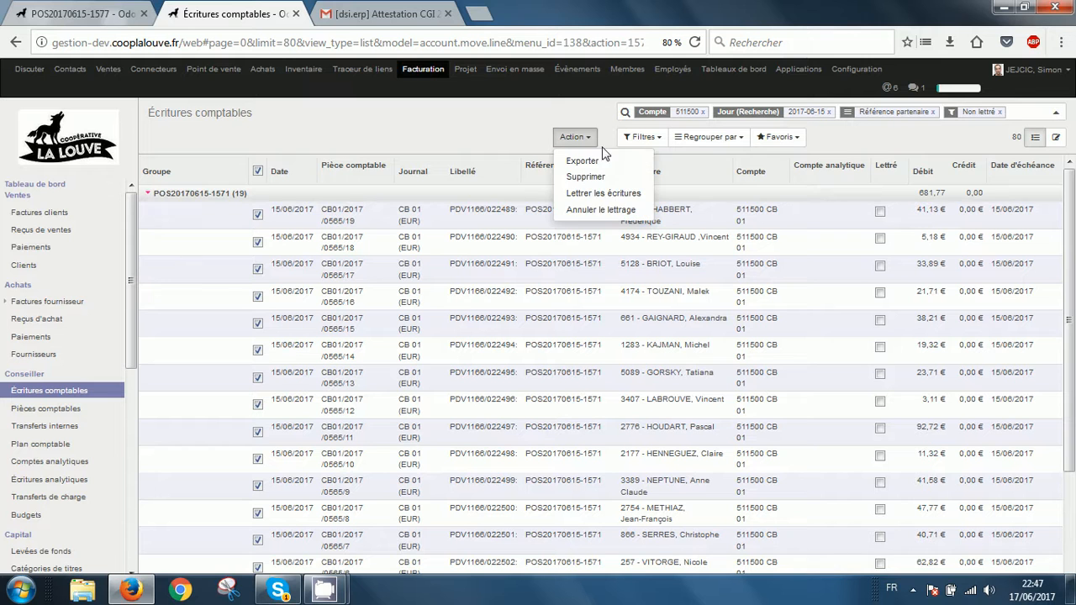
click(602, 196)
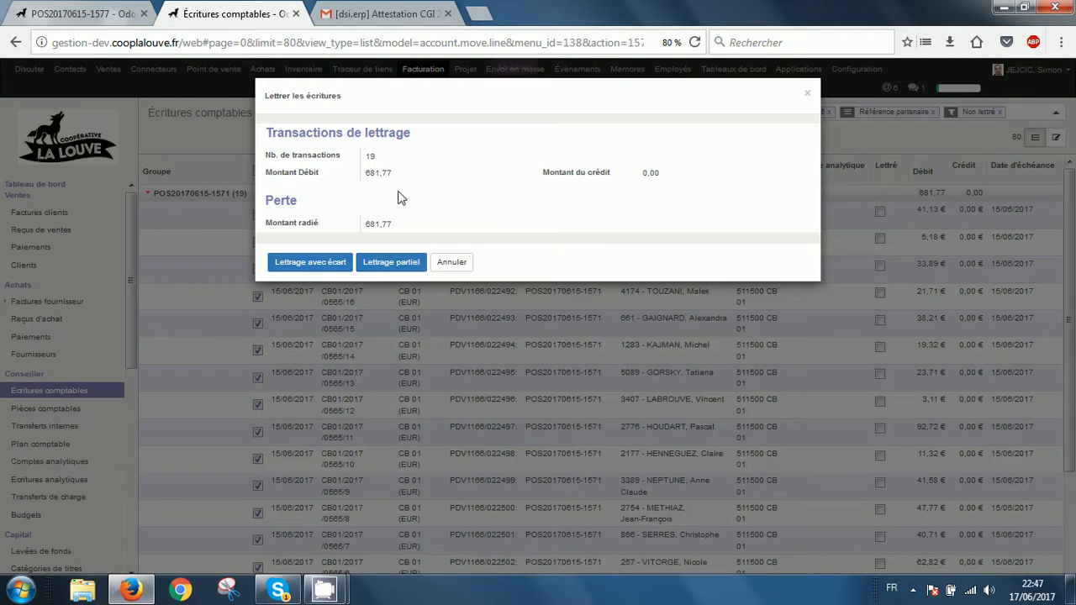
click(328, 264)
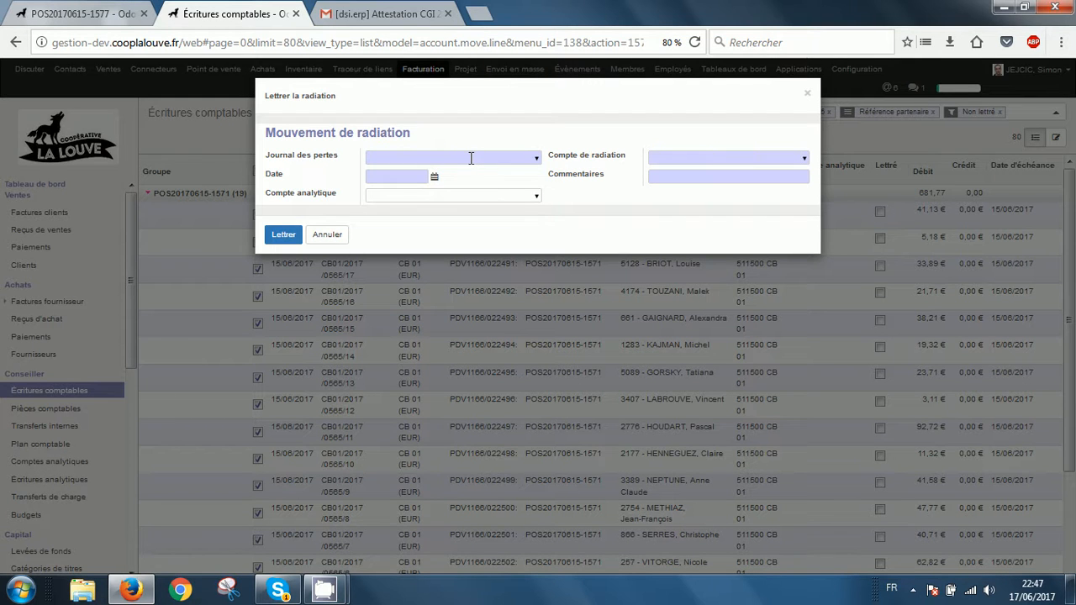
text(c)
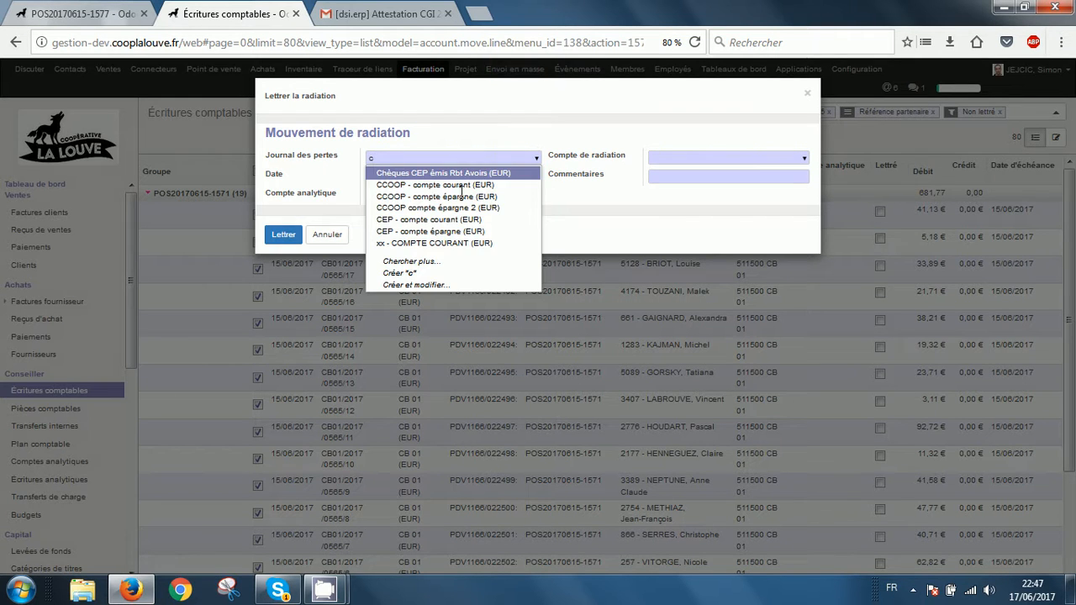
click(452, 220)
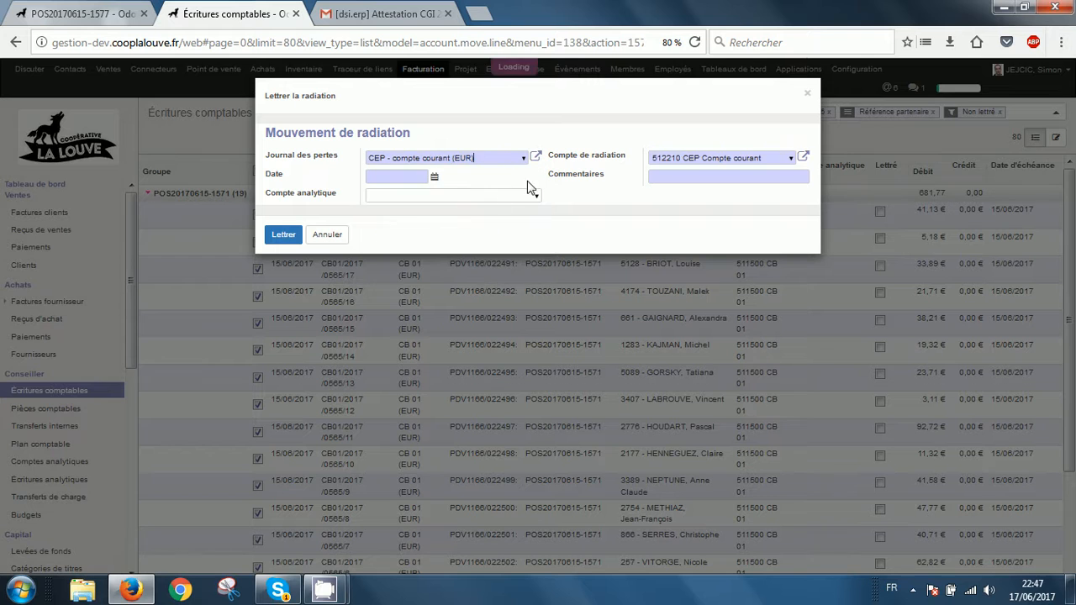
click(403, 177)
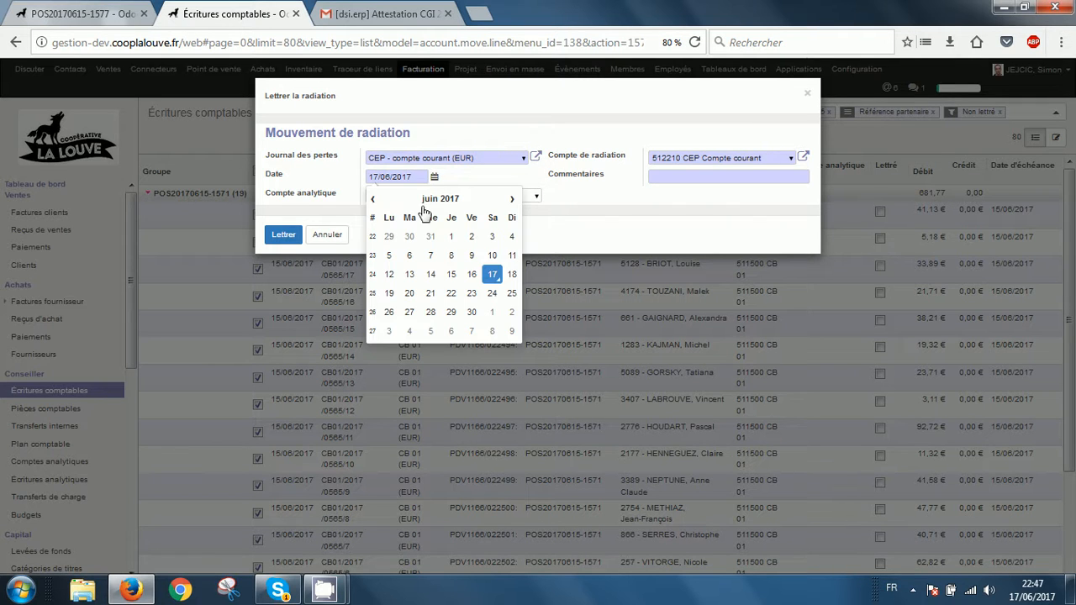
click(452, 275)
click(668, 174)
text(N)
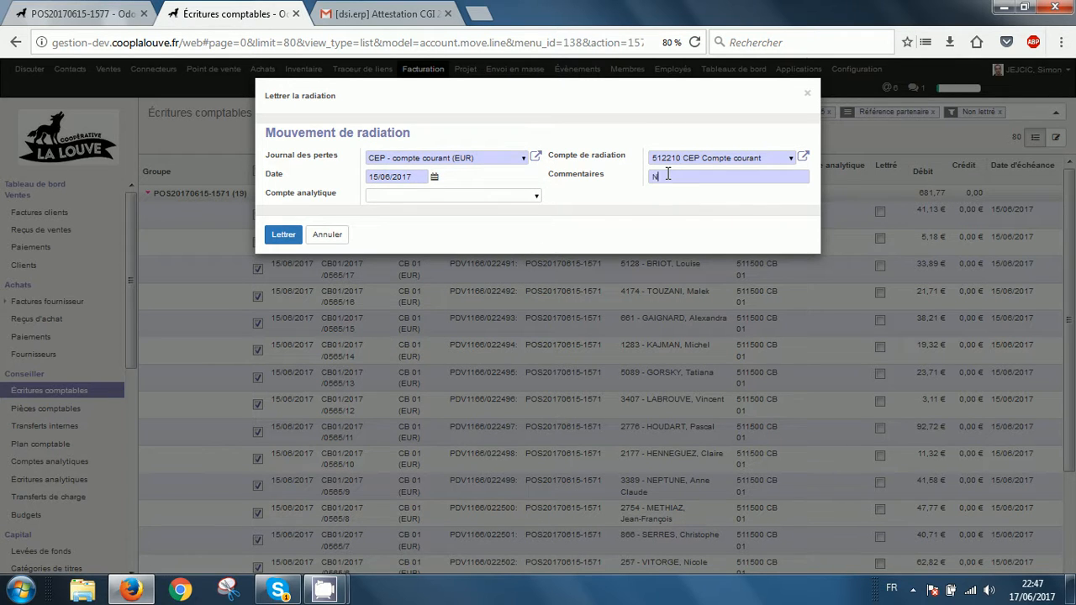
text(uméro session)
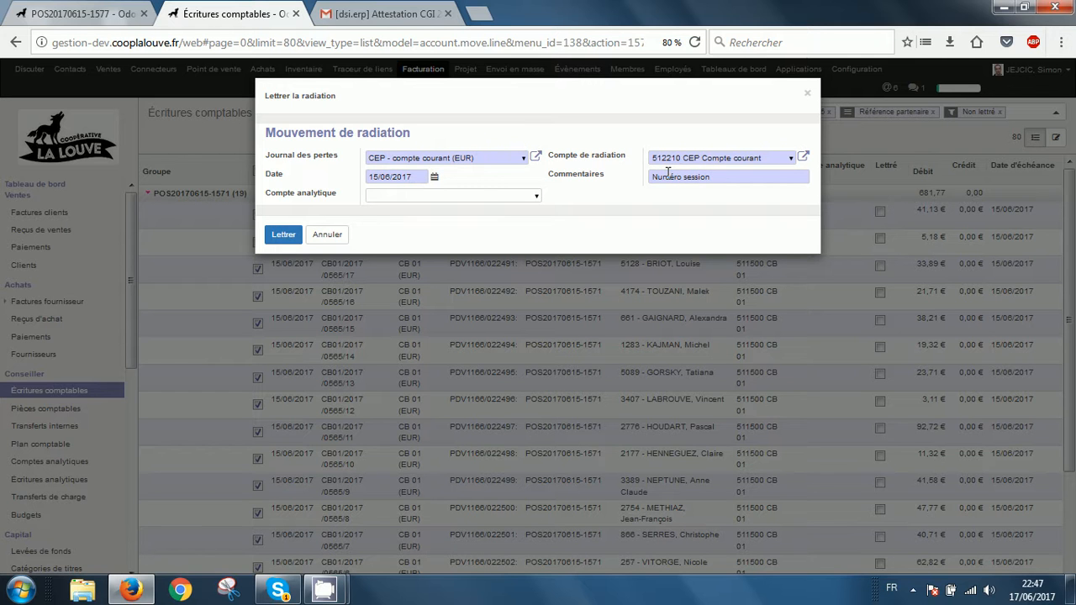
click(284, 235)
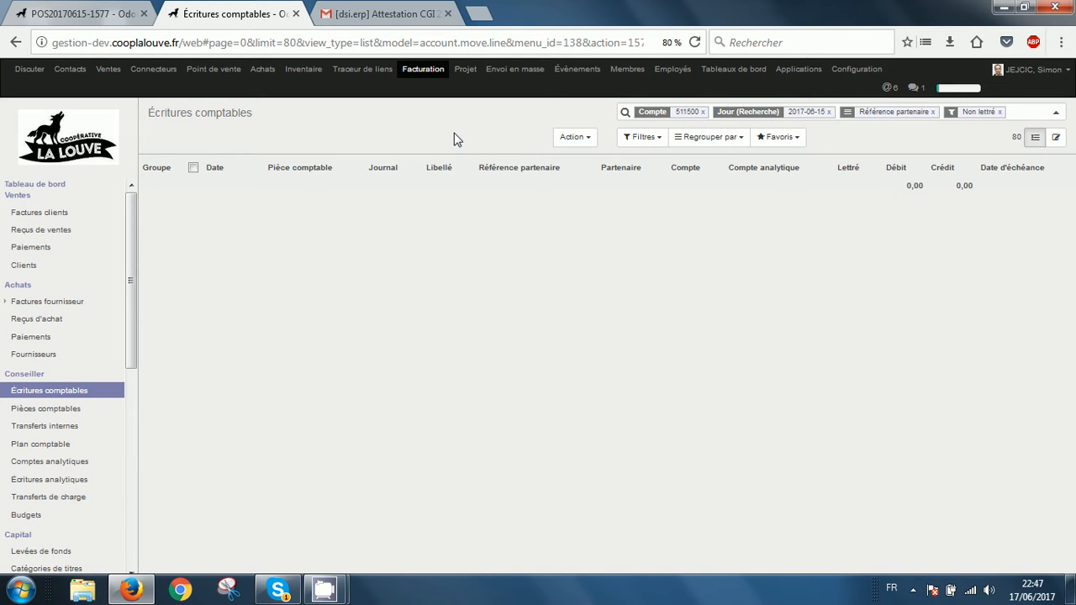
mouse_move(324, 589)
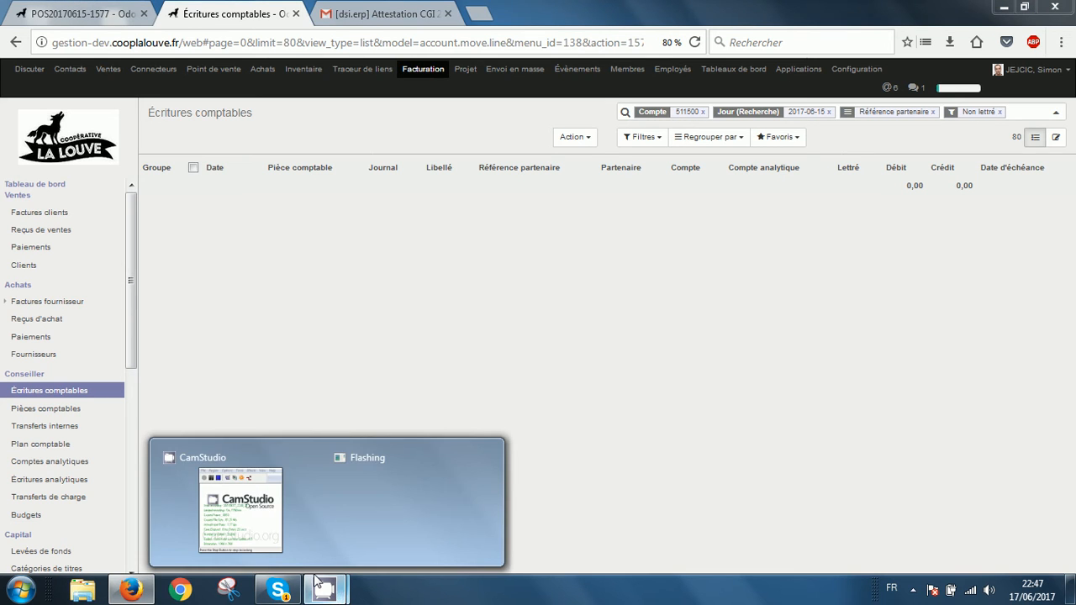